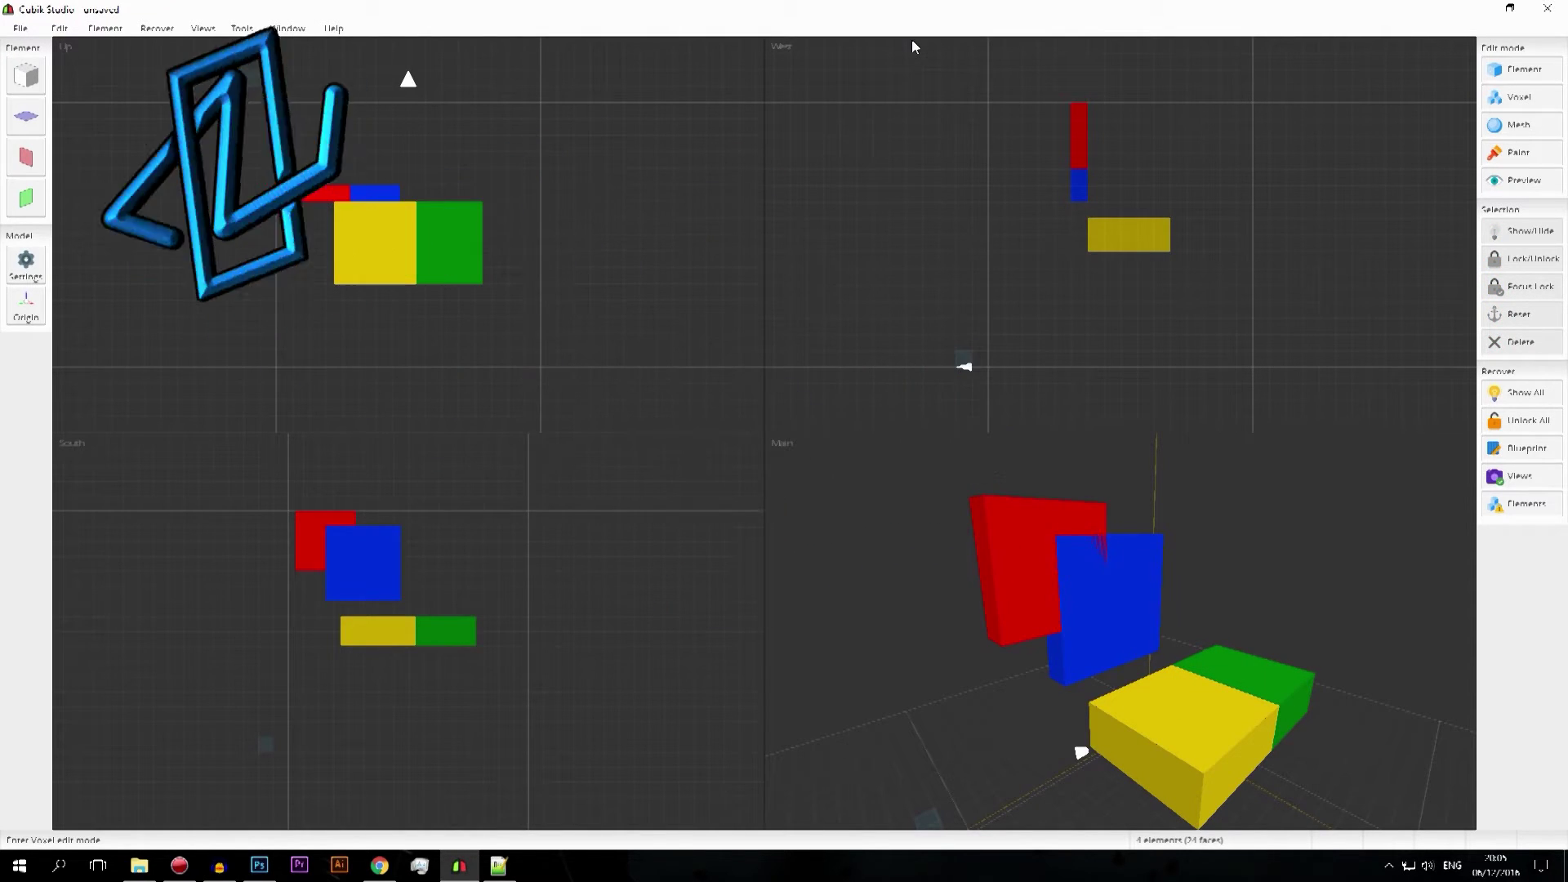
Orbit the main view around the red, blue, yellow and green blocks, then open Model Properties
{"action": "middle_click_drag", "start_coordinate": [1121, 486], "coordinate": [1217, 534]}
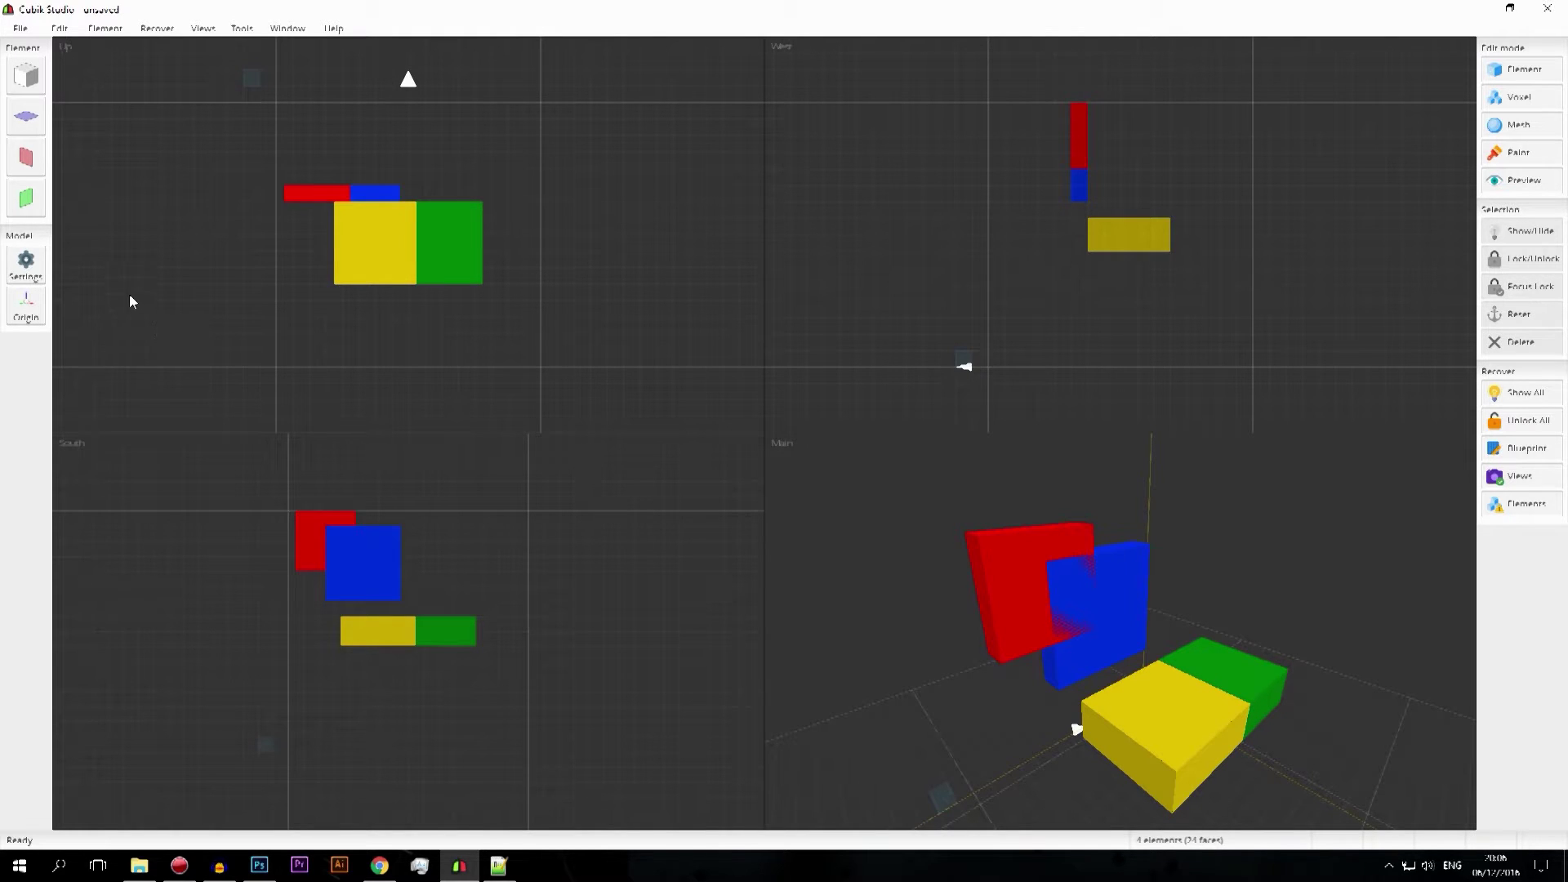
{"action": "left_click", "coordinate": [37, 263]}
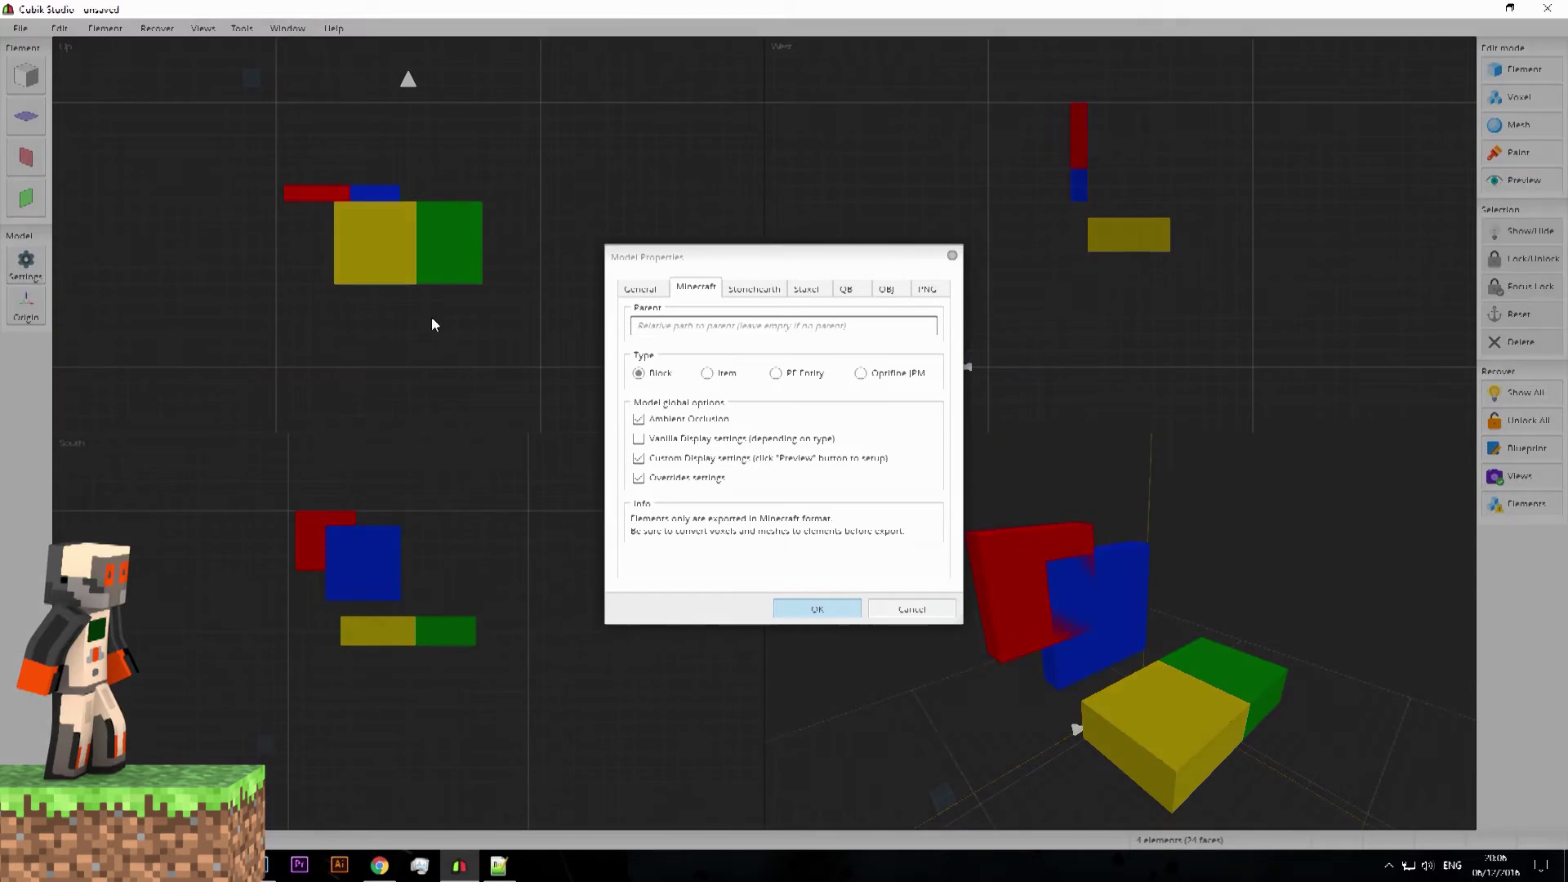
On the General tab, change the model name from 'My Model' to 'A Model' and confirm
{"action": "left_click", "coordinate": [627, 291]}
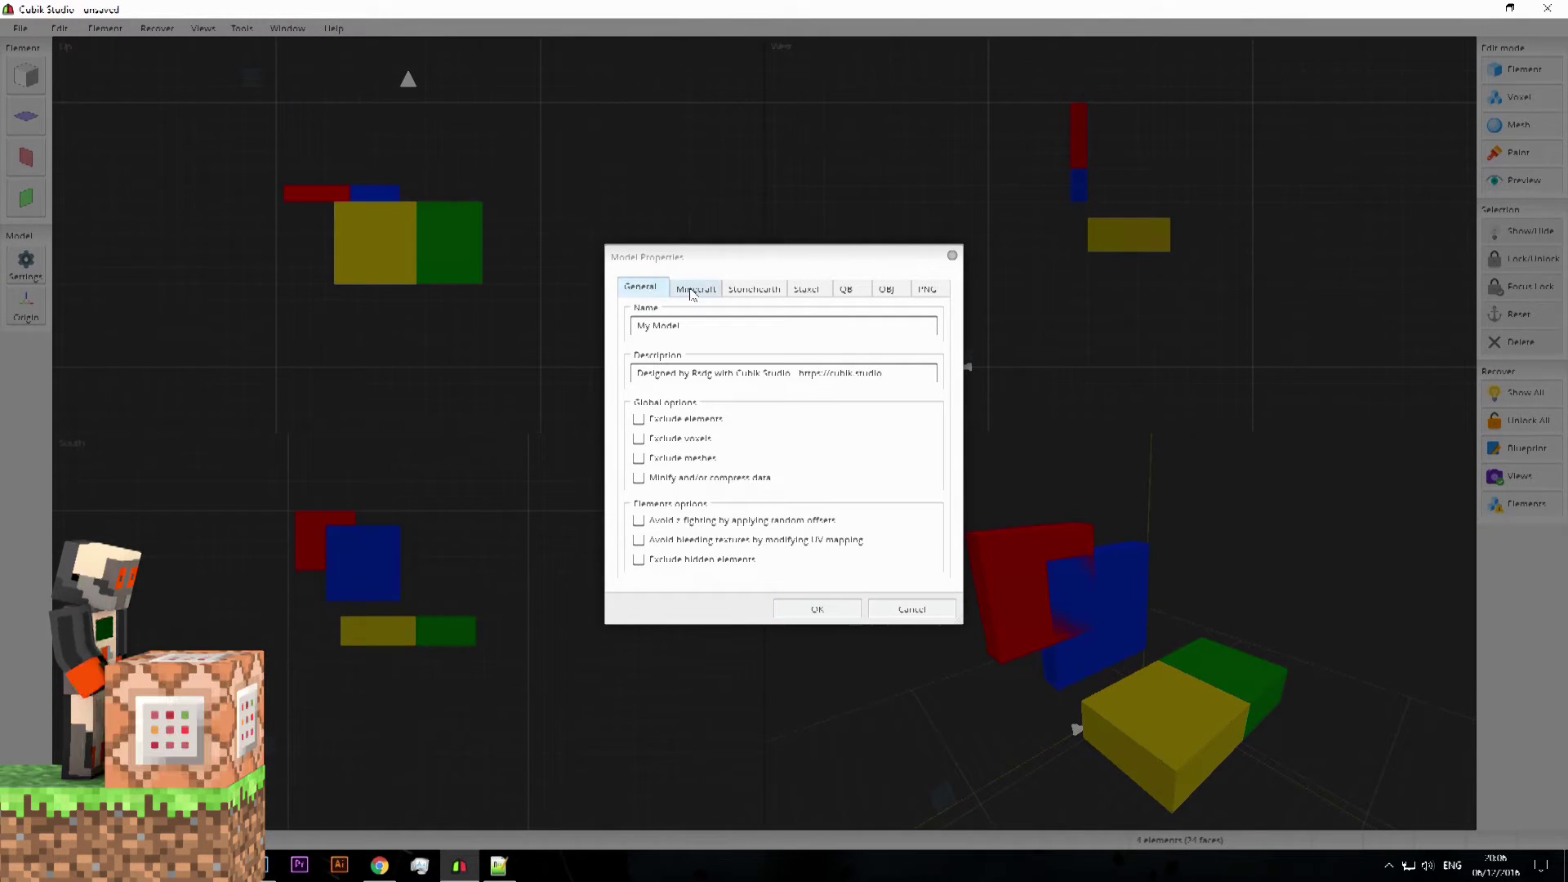
{"action": "left_click", "coordinate": [680, 290]}
{"action": "left_click", "coordinate": [660, 290]}
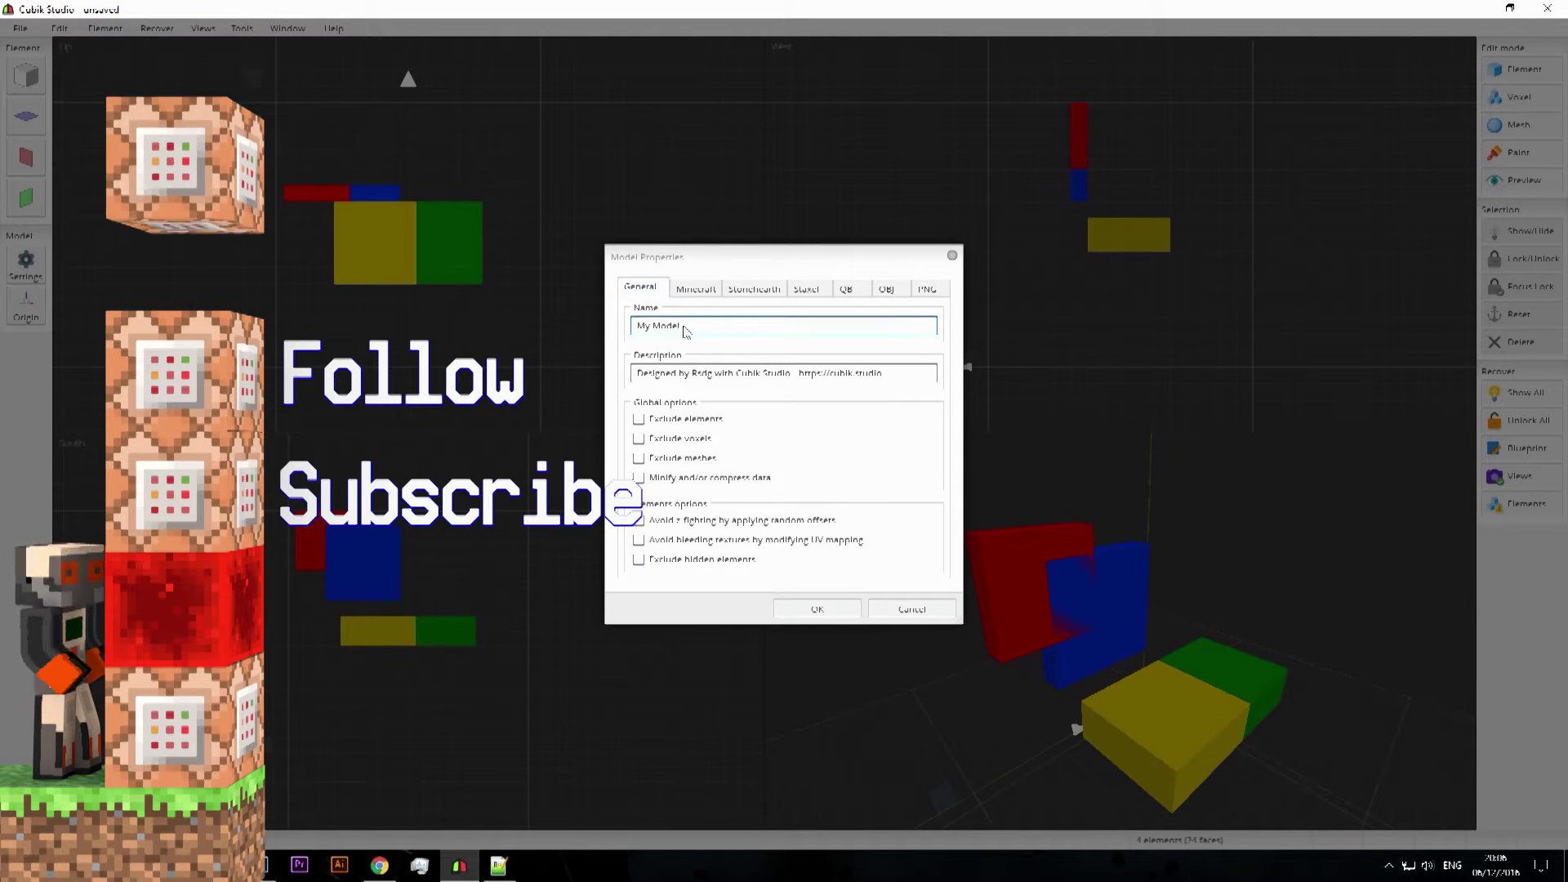
{"action": "triple_click", "coordinate": [708, 326]}
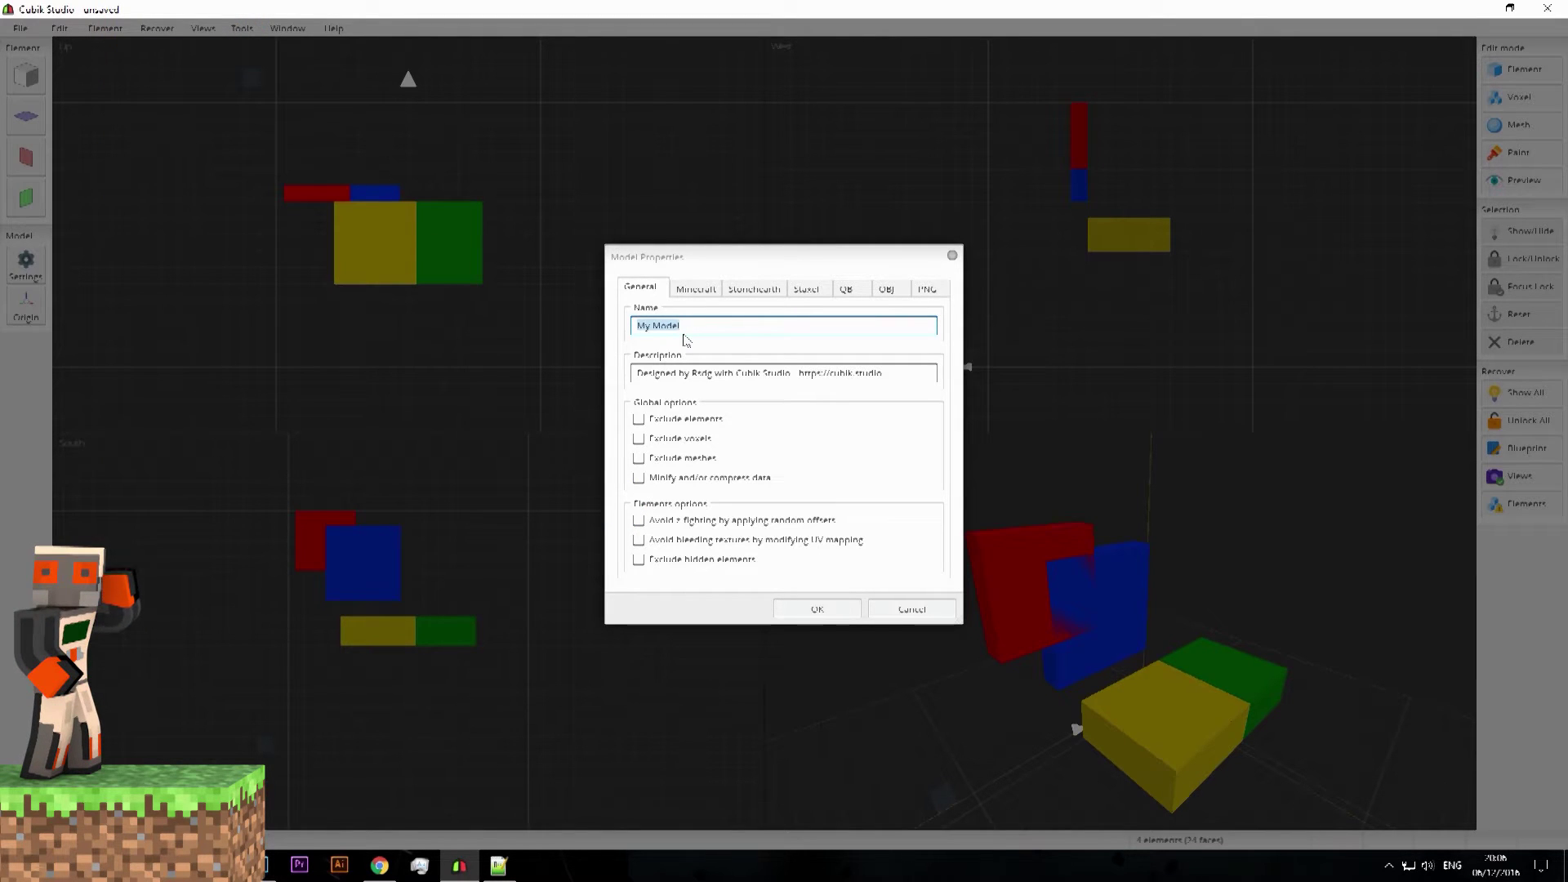
{"action": "type", "text": "A Model"}
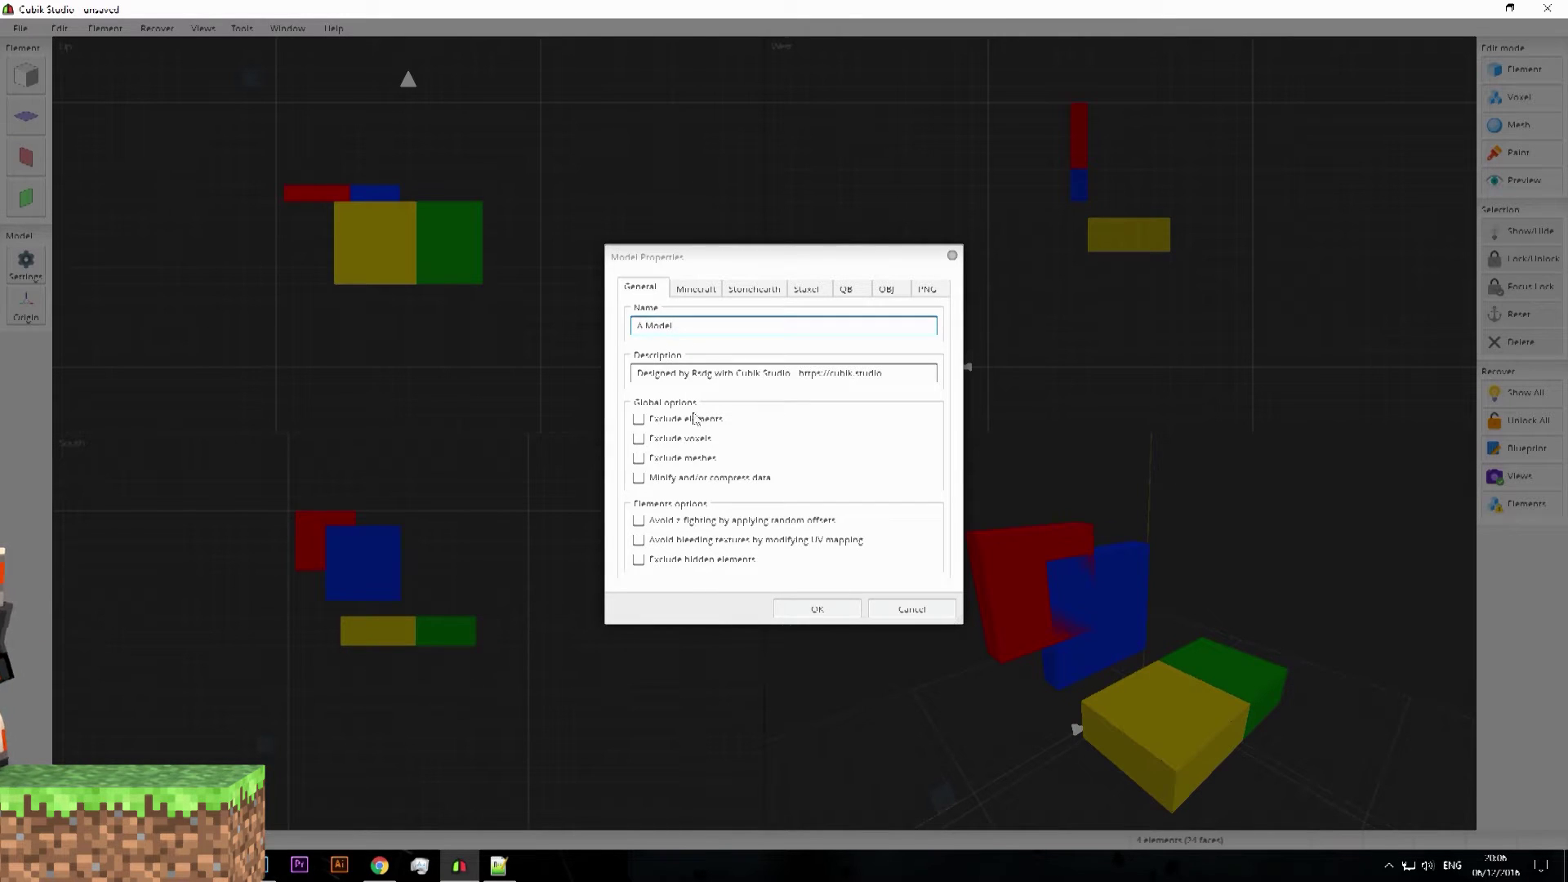
{"action": "left_click", "coordinate": [849, 610]}
Export the model via File > Export as a Json file named 'A Model'
{"action": "left_click", "coordinate": [20, 28]}
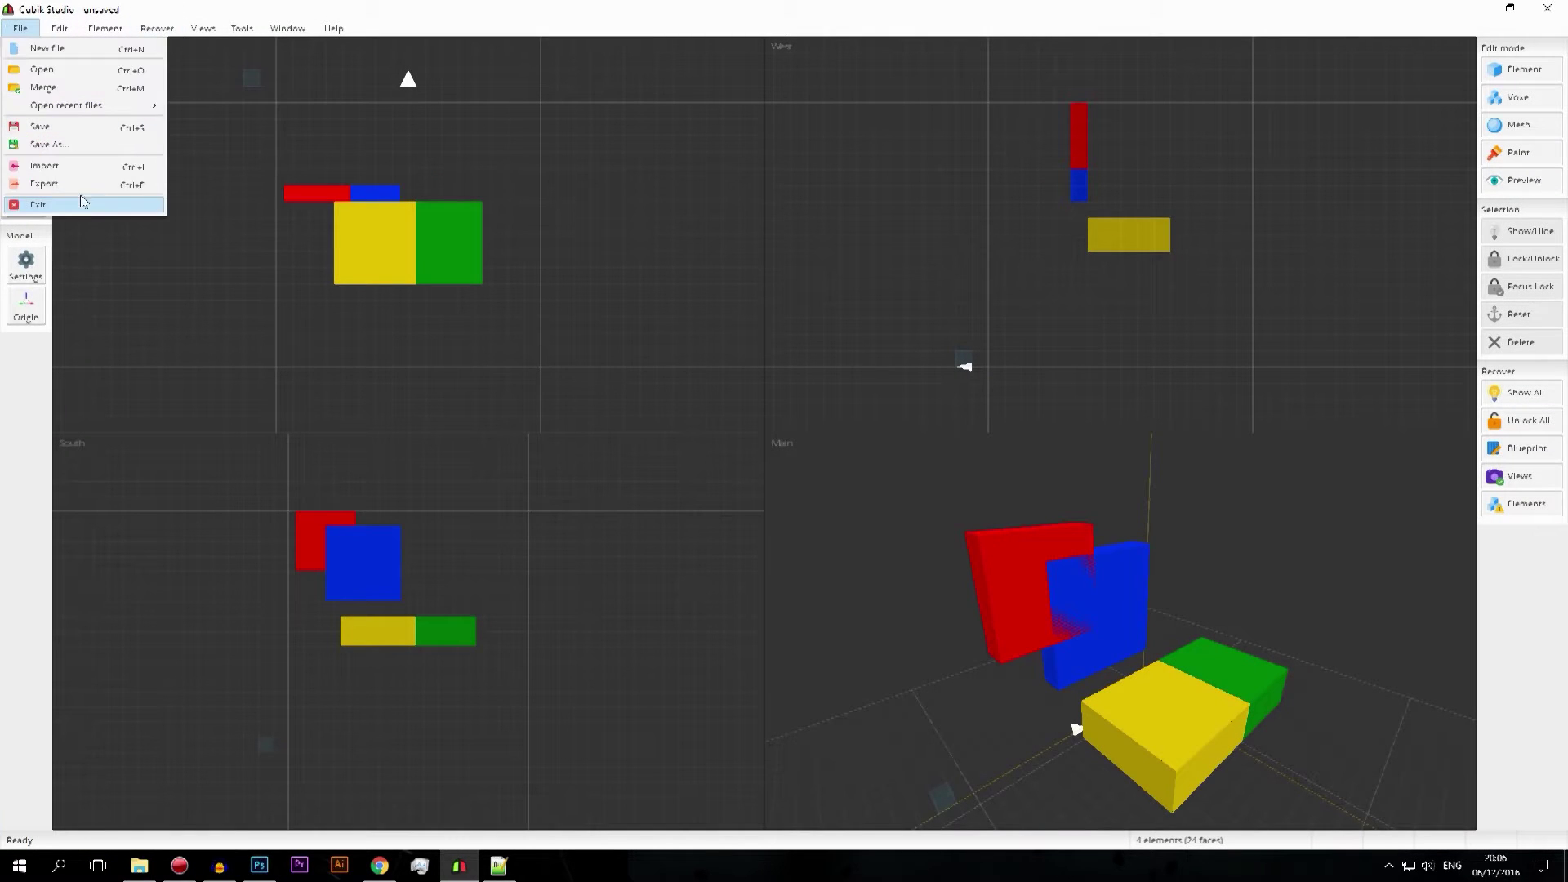
{"action": "left_click", "coordinate": [112, 187]}
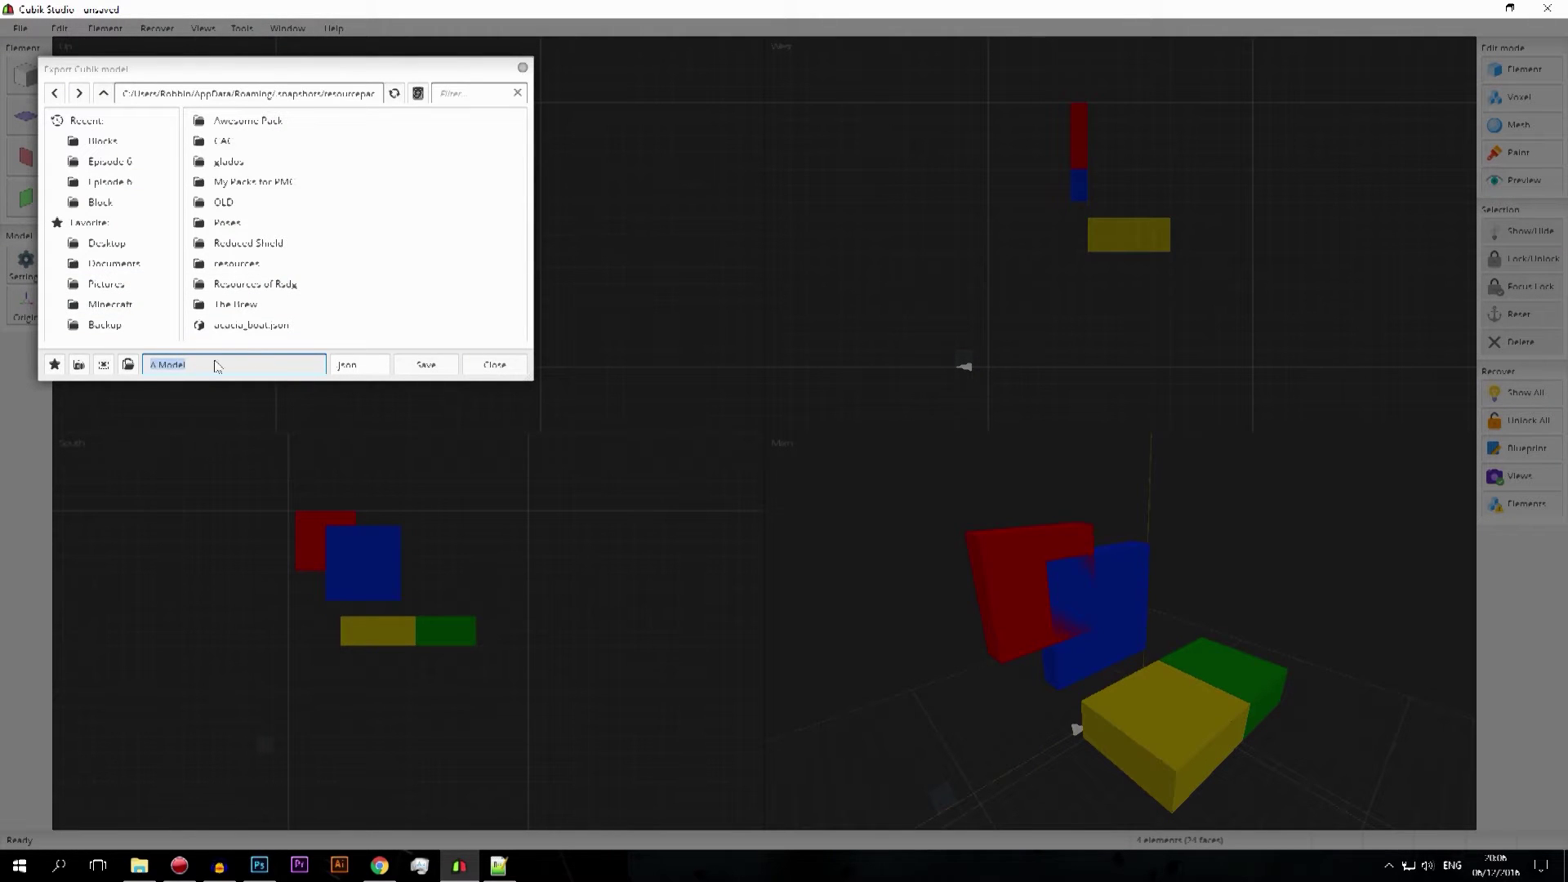
{"action": "left_click", "coordinate": [494, 366]}
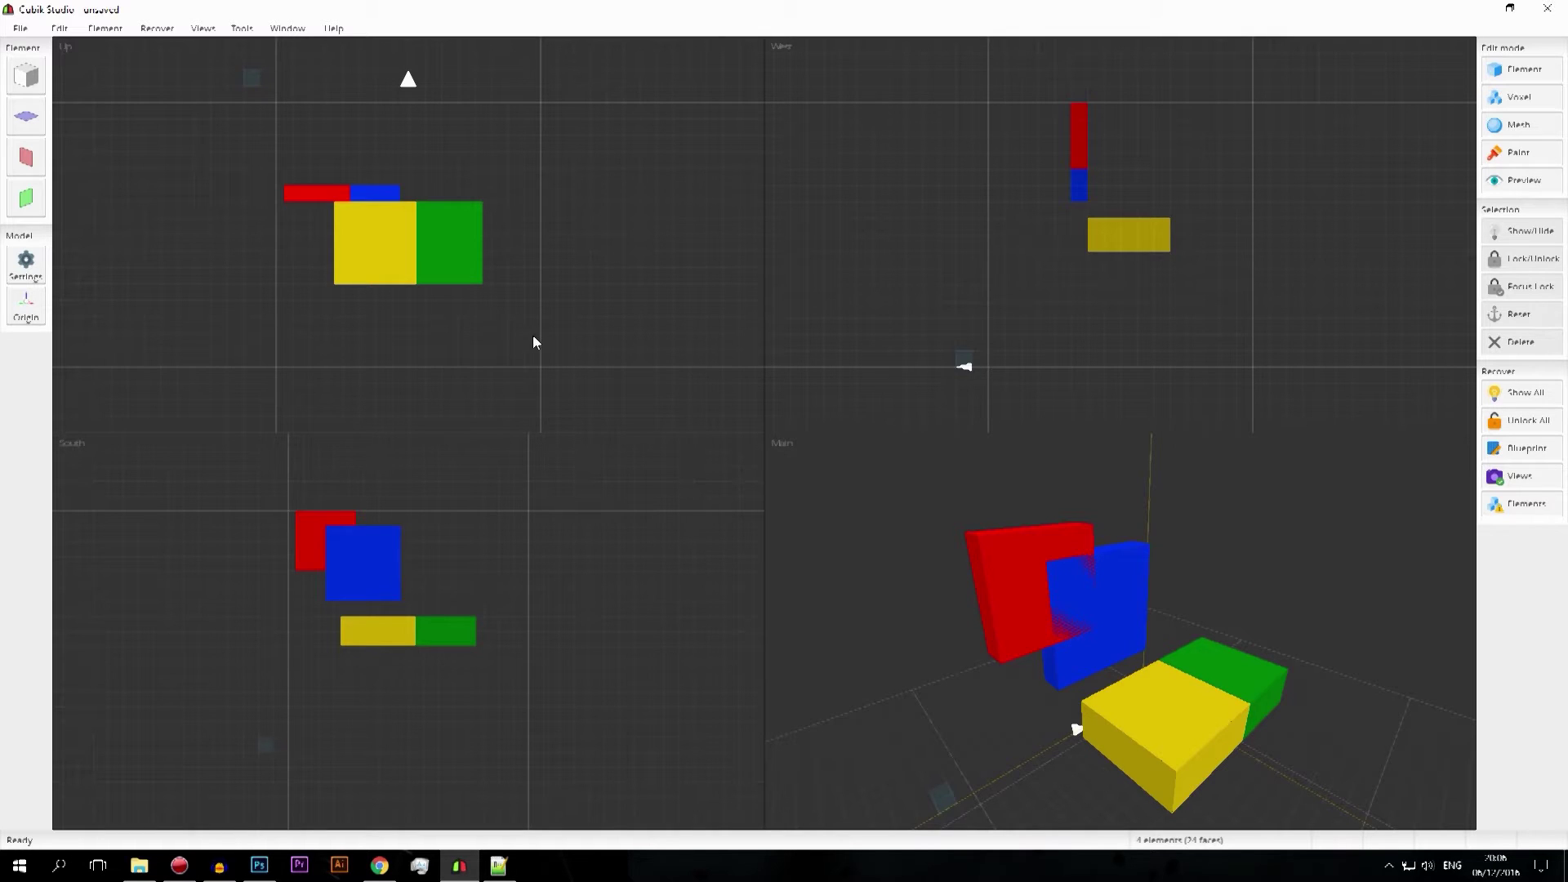
Reopen Model Properties and check the 'A Model' name and Description fields on the General tab
{"action": "left_click", "coordinate": [26, 261]}
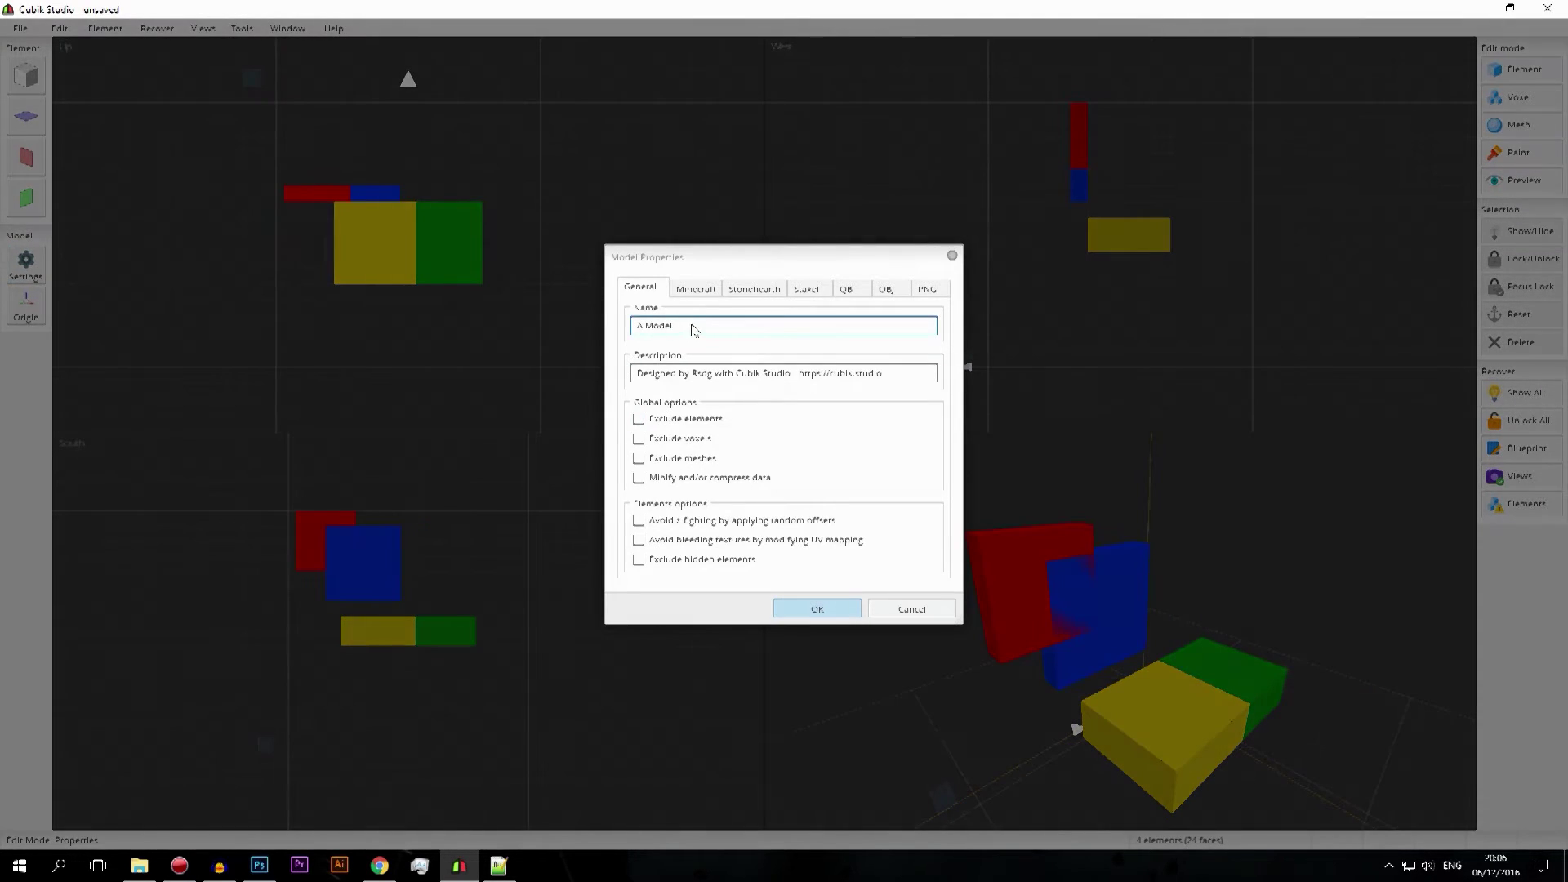
{"action": "left_click", "coordinate": [695, 327]}
{"action": "left_click", "coordinate": [791, 395]}
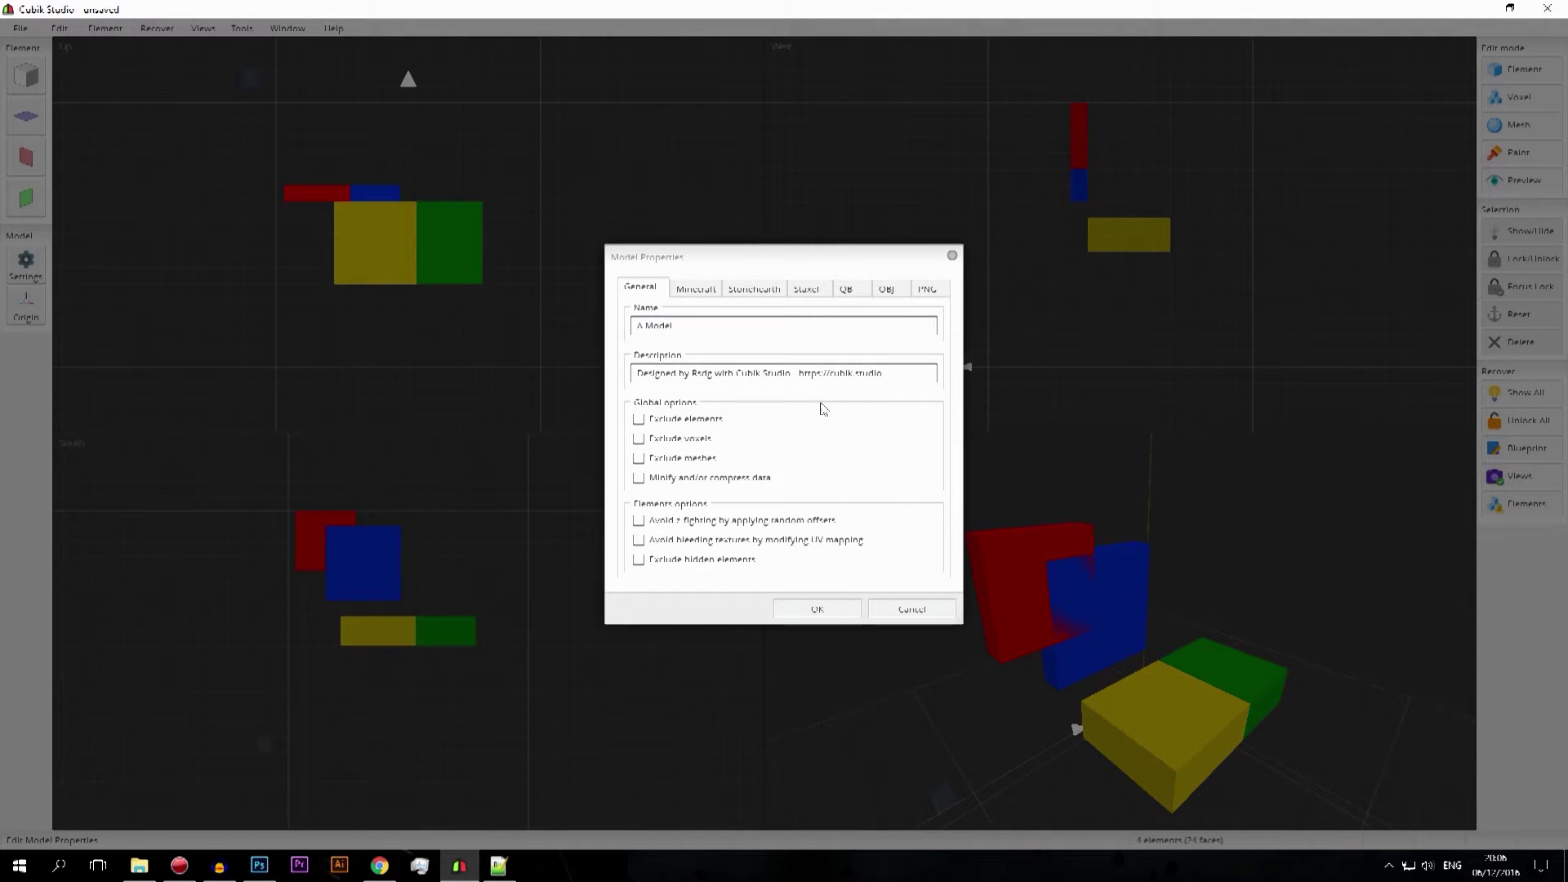
{"action": "left_click", "coordinate": [719, 380]}
{"action": "left_click", "coordinate": [878, 425]}
{"action": "mouse_move", "coordinate": [513, 874]}
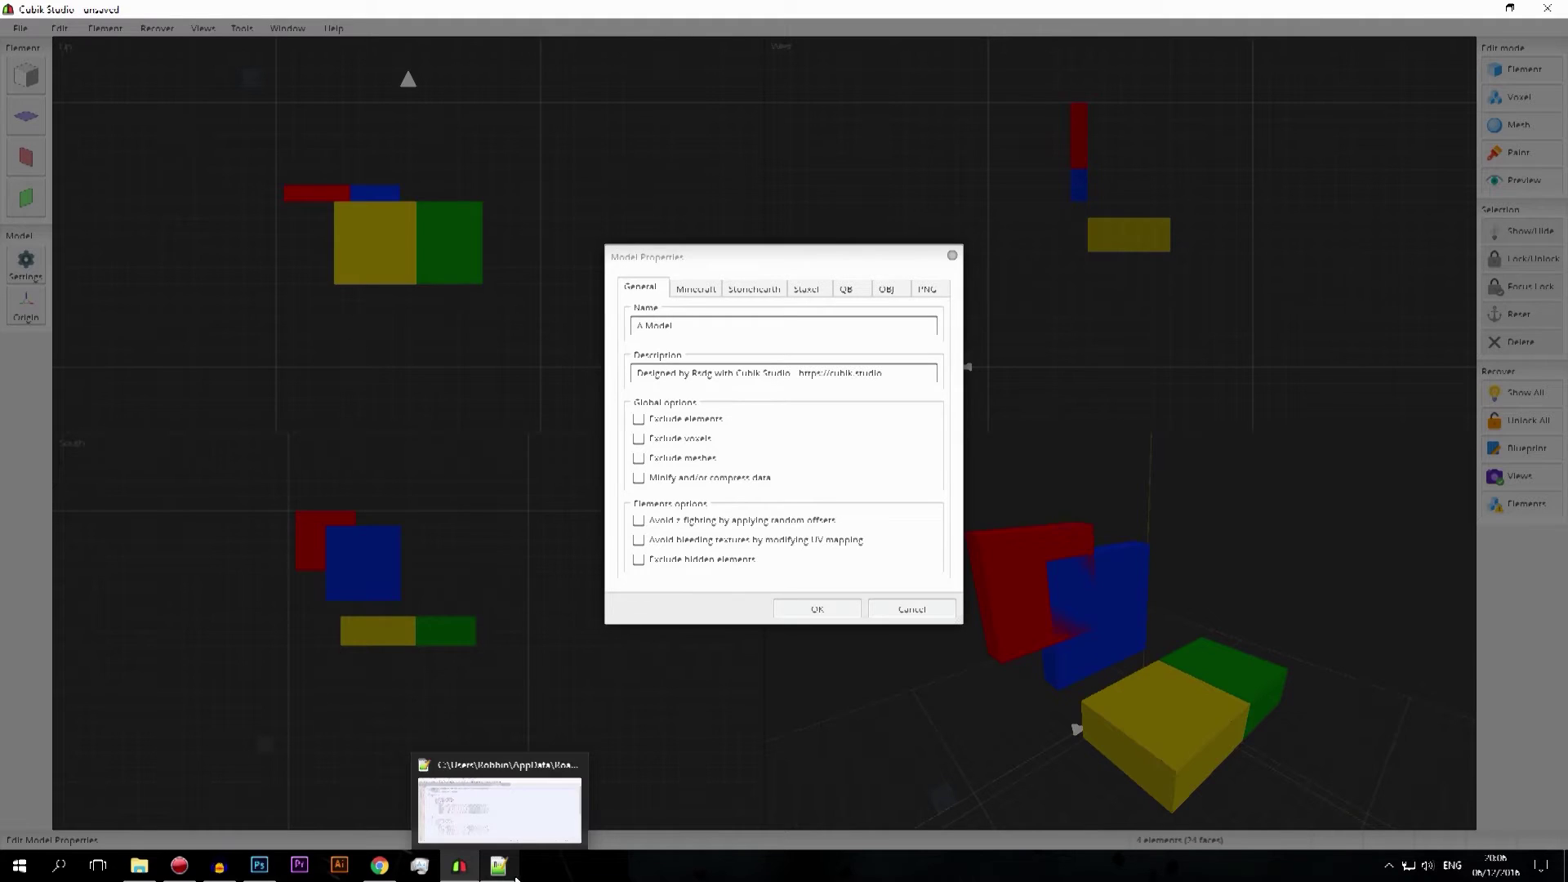
{"action": "left_click", "coordinate": [520, 834]}
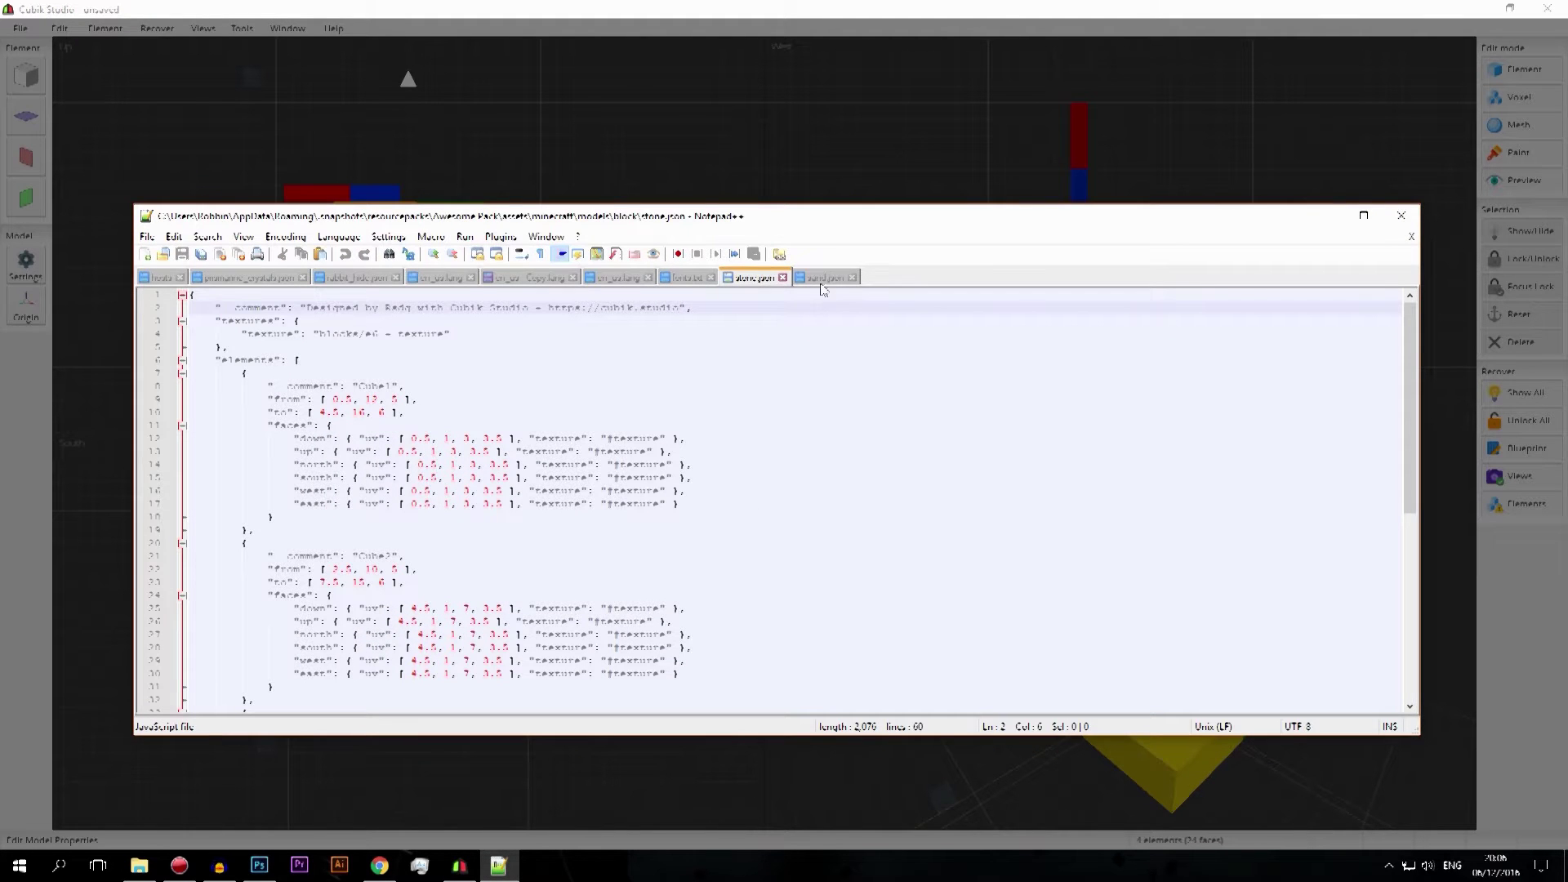
{"action": "left_click_drag", "start_coordinate": [917, 237], "coordinate": [976, 231]}
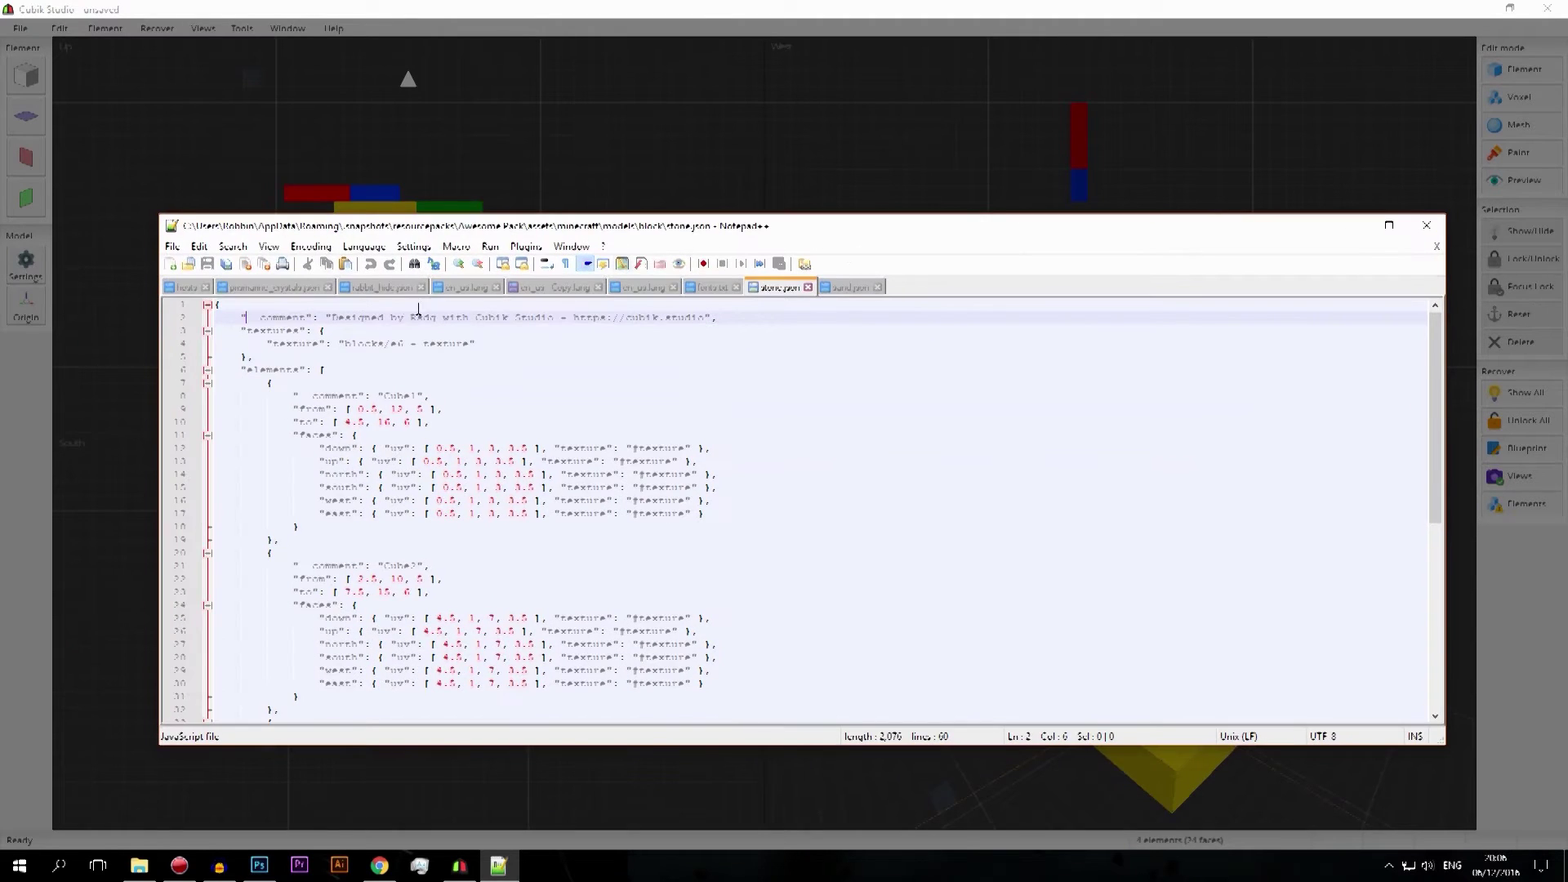
{"action": "left_click_drag", "start_coordinate": [242, 316], "coordinate": [762, 315]}
{"action": "left_click", "coordinate": [765, 309]}
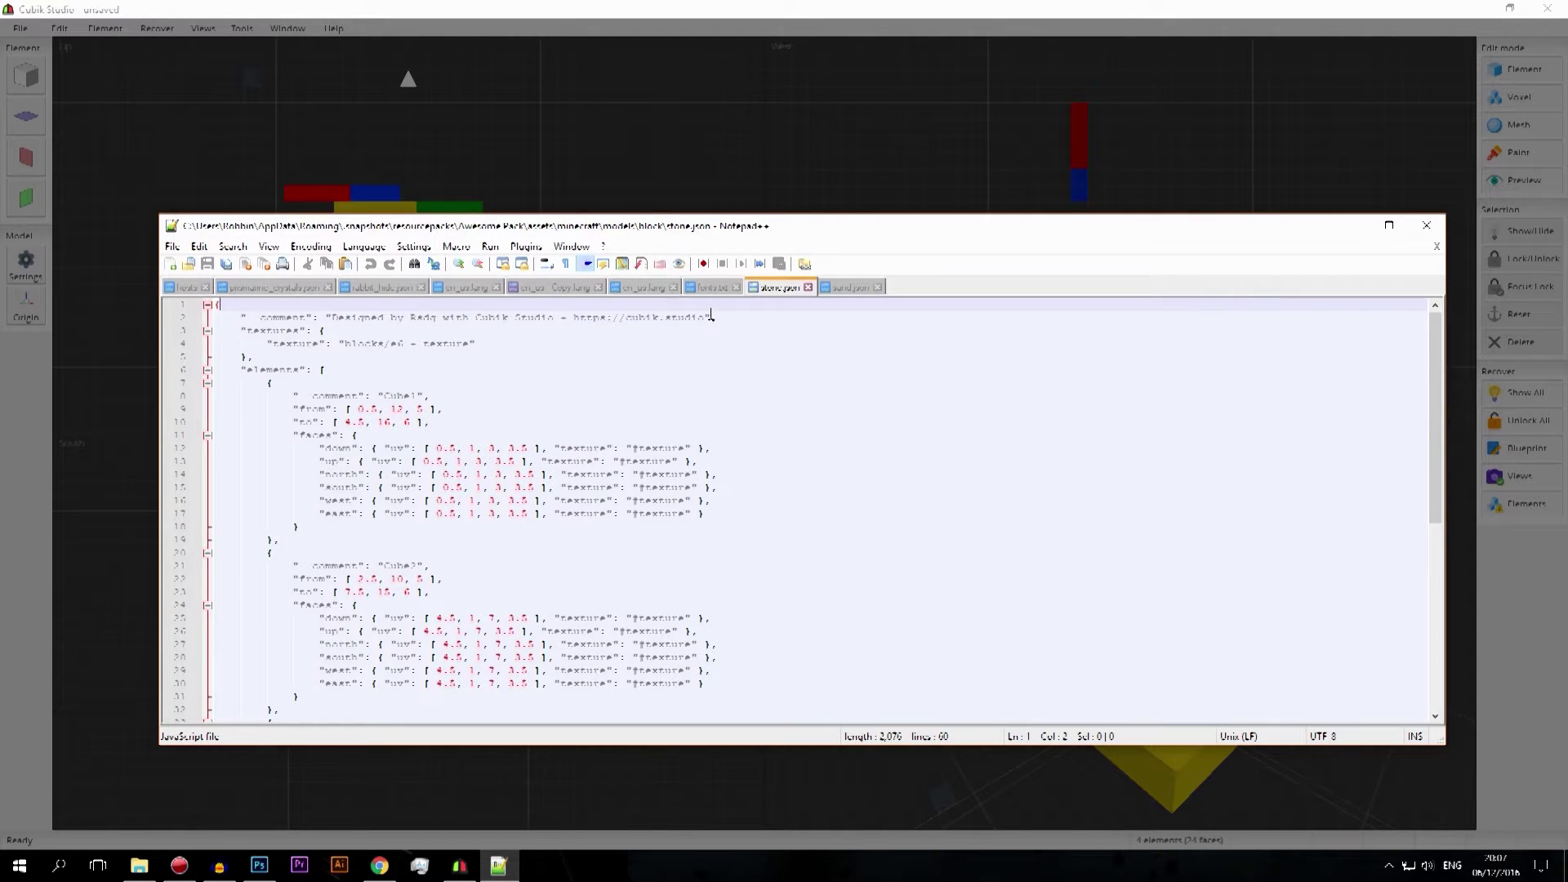
{"action": "left_click", "coordinate": [346, 317]}
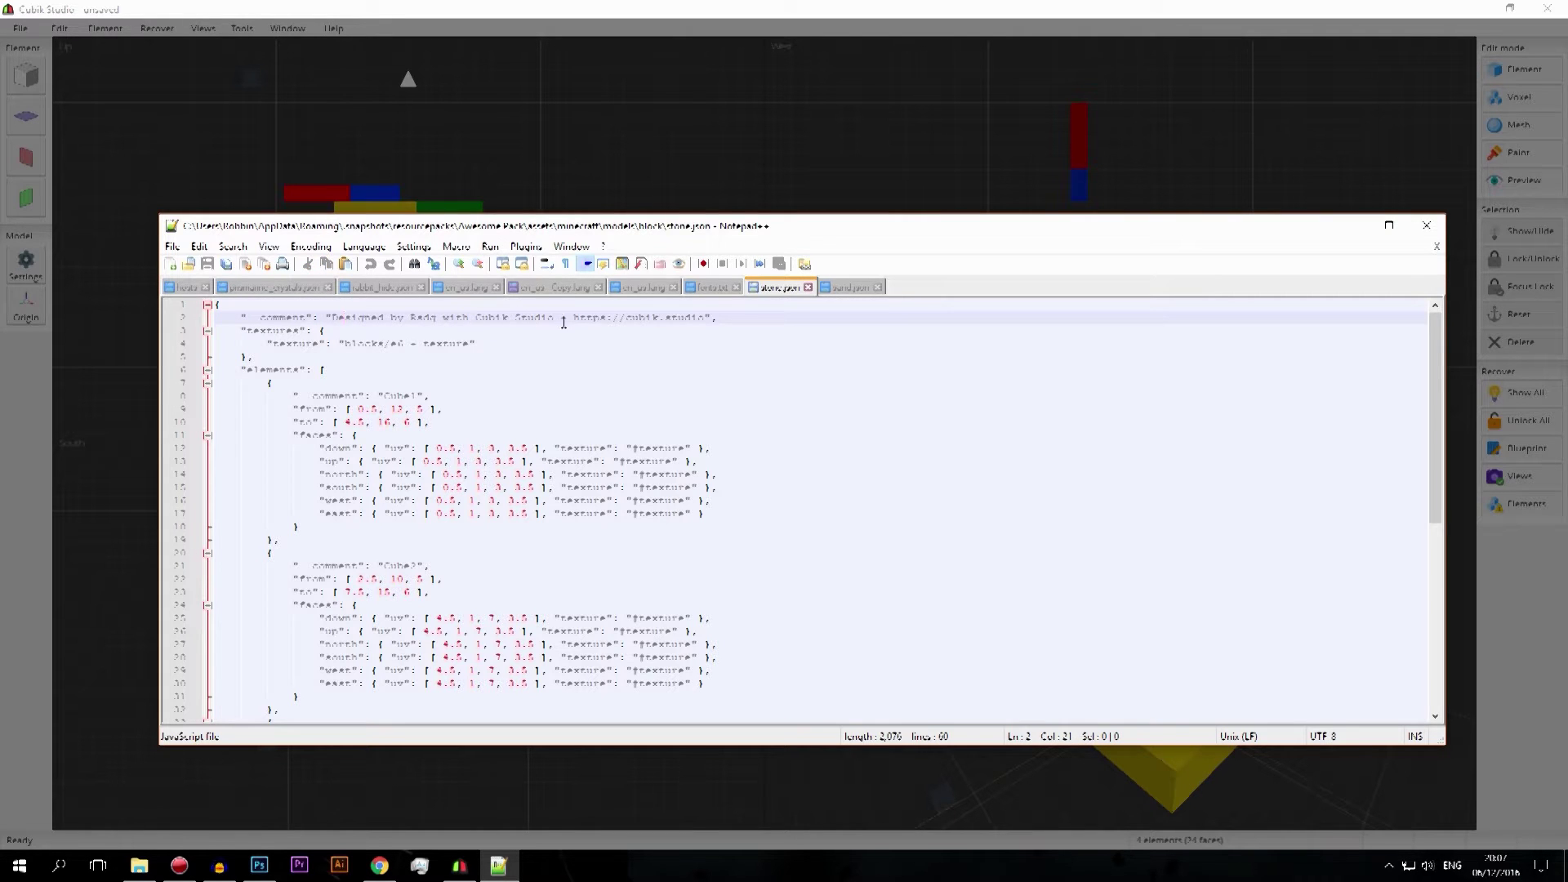
{"action": "left_click", "coordinate": [1352, 227]}
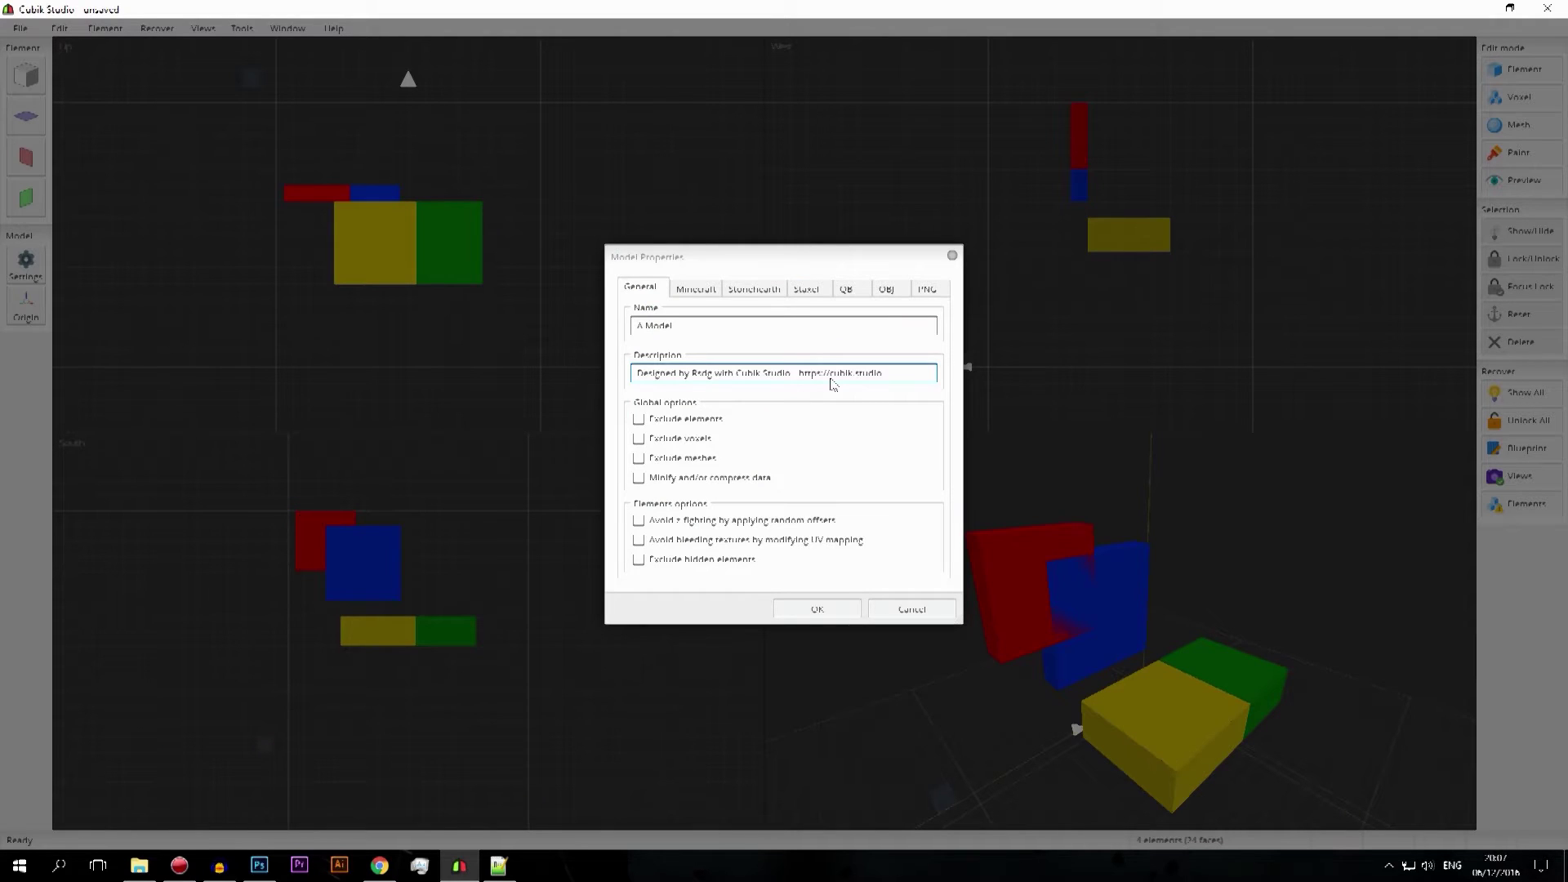
Compare the exported stone.json in Notepad++ with the model's General tab description, then minimise Notepad++
{"action": "triple_click", "coordinate": [684, 373]}
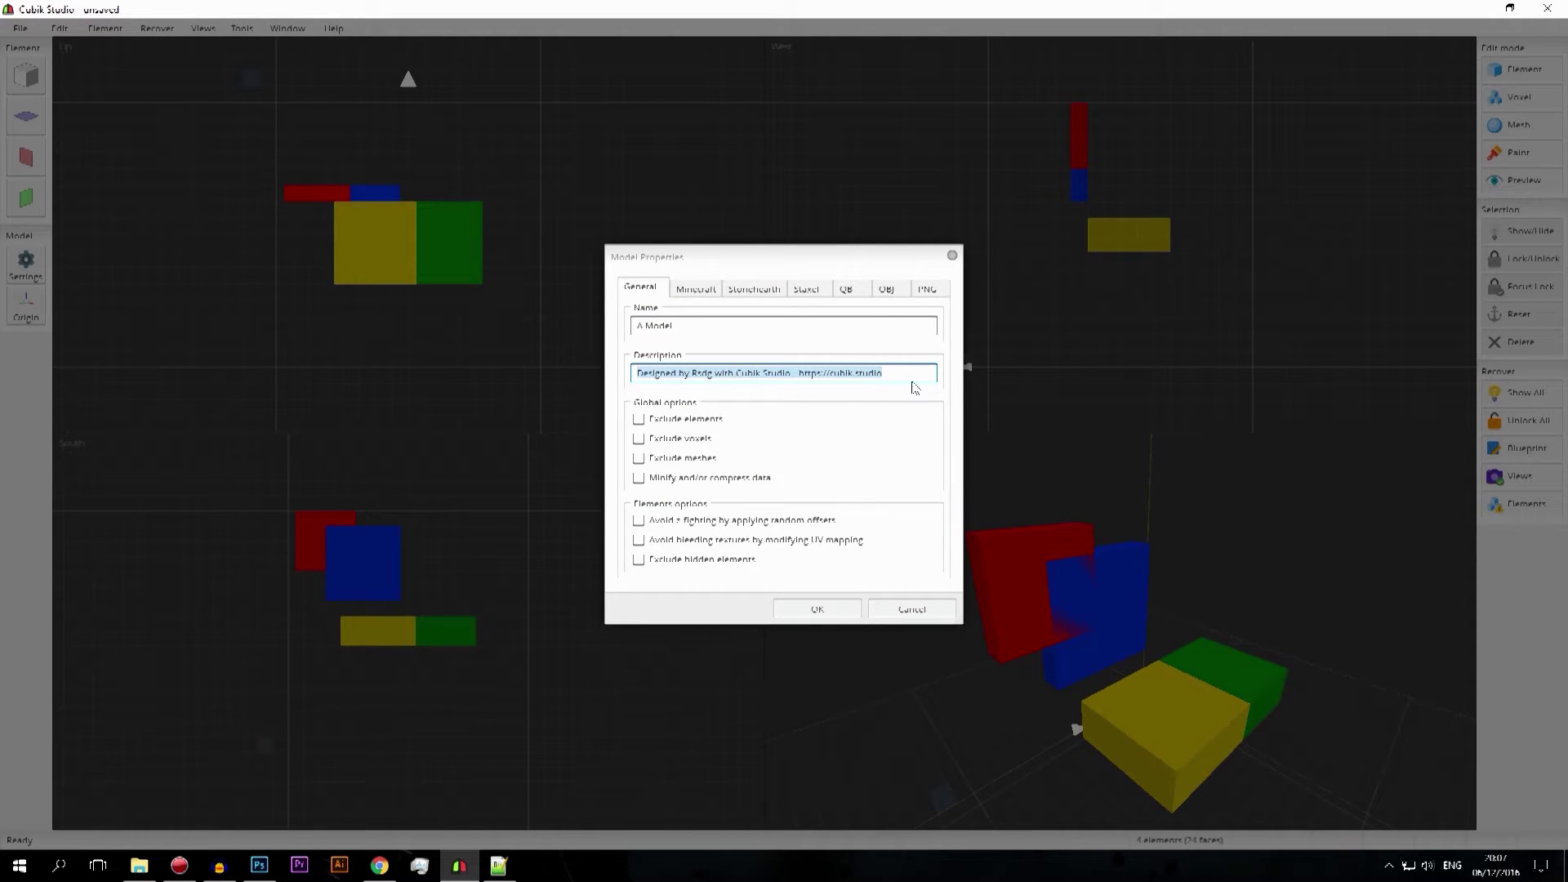
{"action": "left_click", "coordinate": [498, 865]}
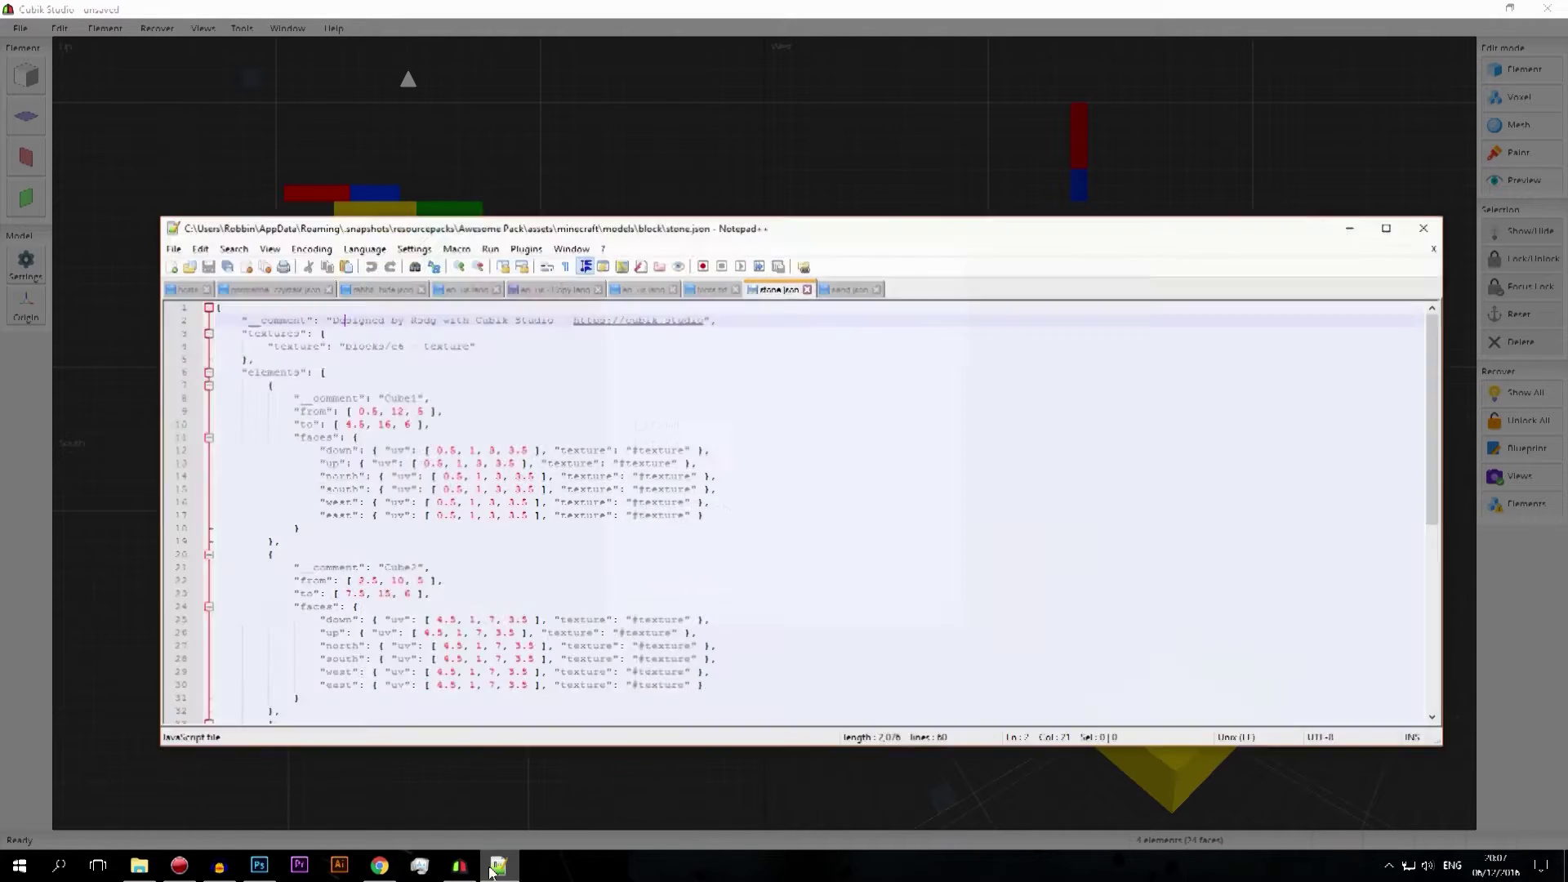
{"action": "left_click", "coordinate": [1334, 235]}
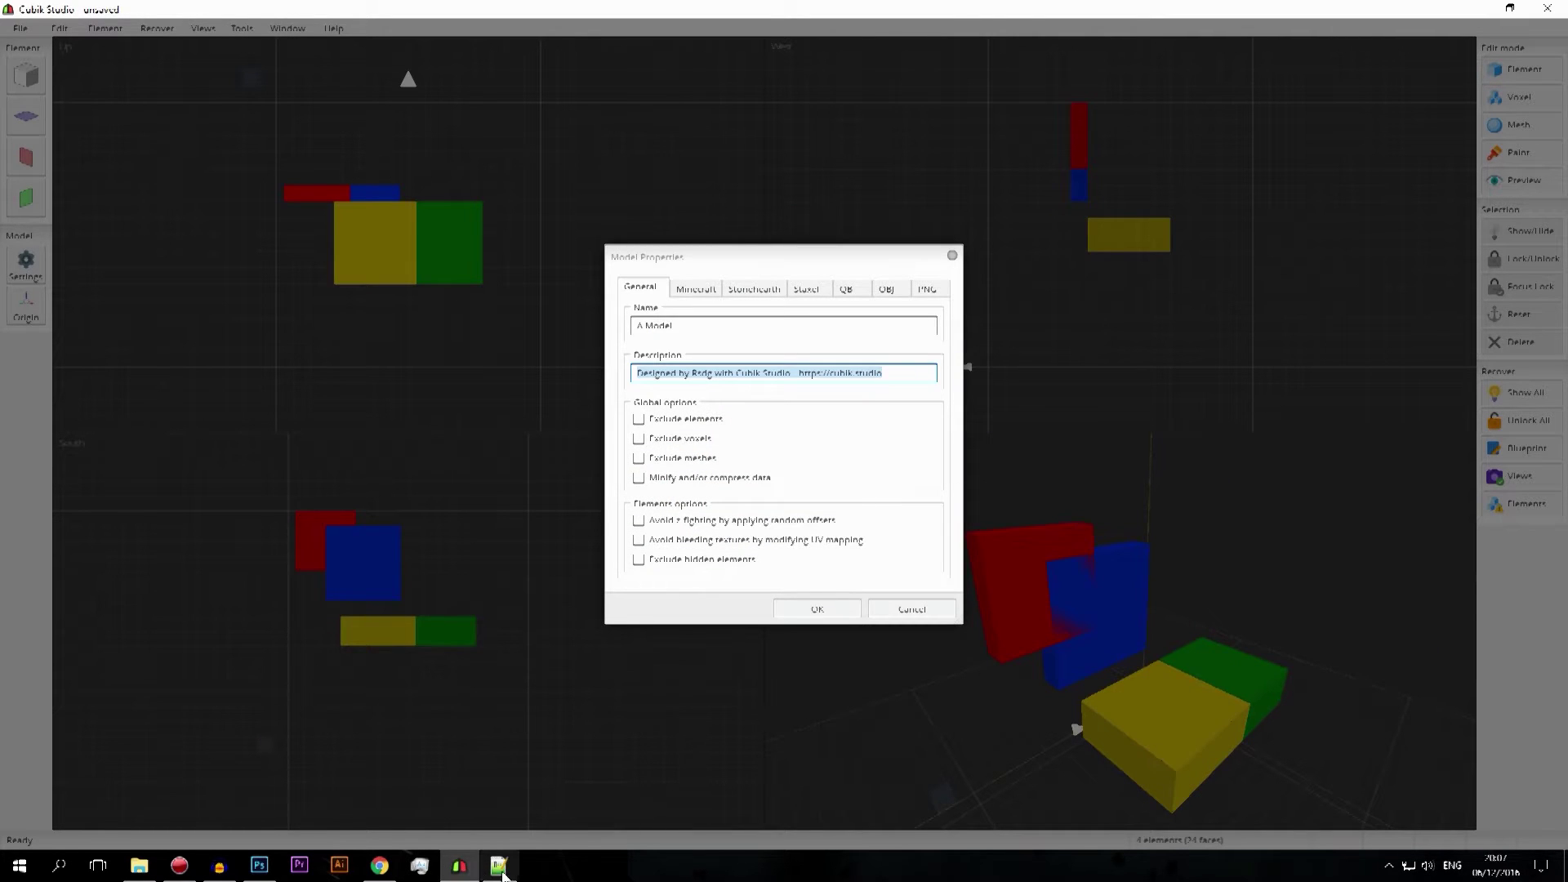
{"action": "left_click", "coordinate": [847, 468]}
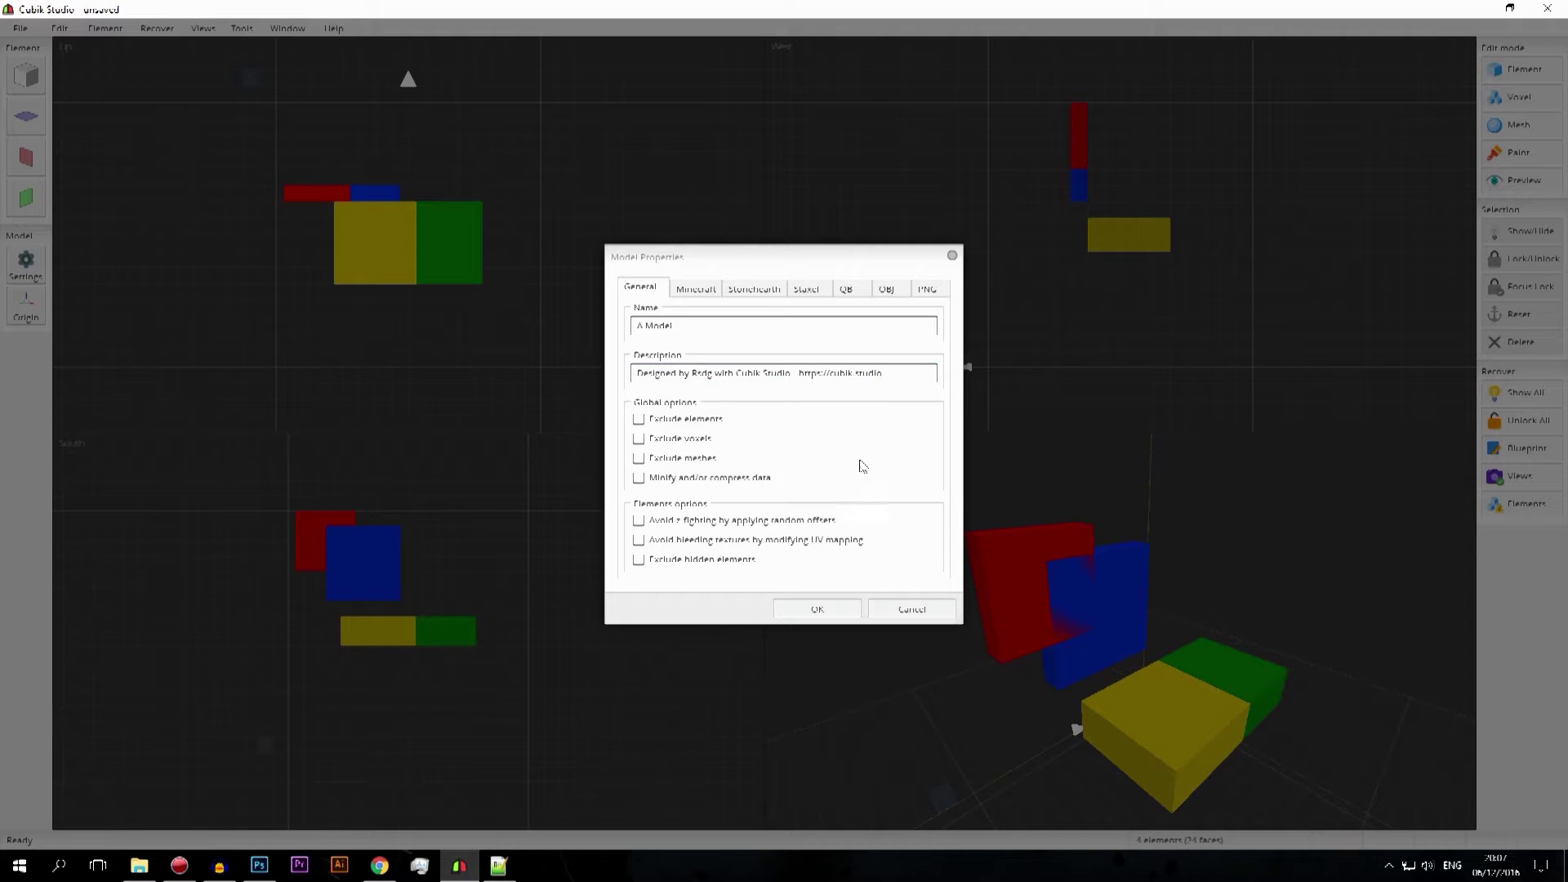
{"action": "left_click", "coordinate": [846, 370]}
{"action": "triple_click", "coordinate": [825, 373]}
{"action": "left_click", "coordinate": [888, 424]}
{"action": "left_click", "coordinate": [912, 610]}
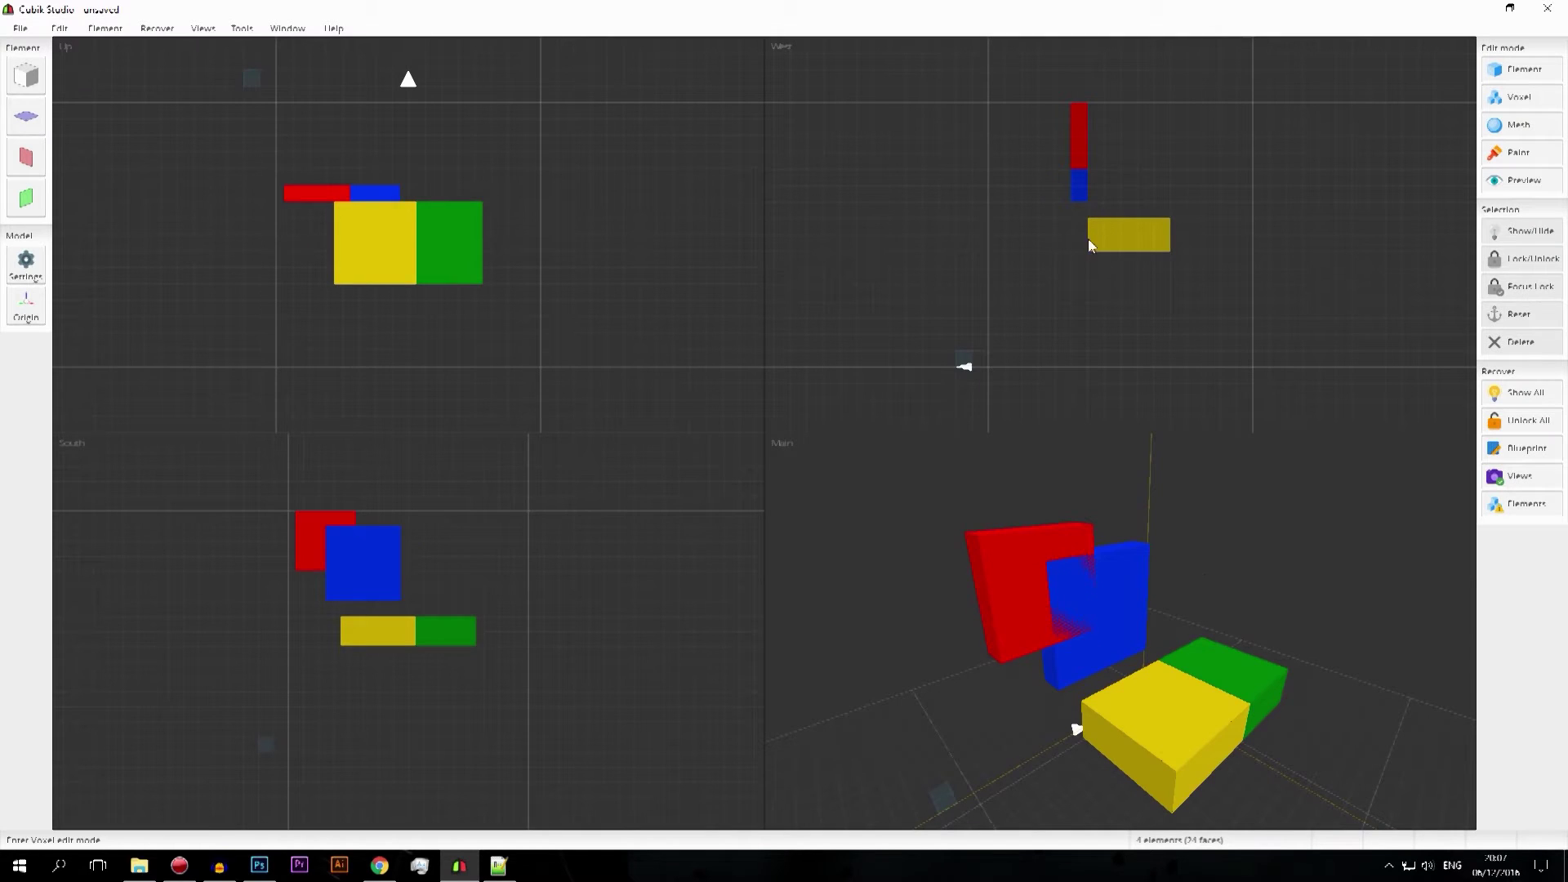
{"action": "mouse_move", "coordinate": [1295, 581]}
{"action": "middle_mouse_down"}
{"action": "mouse_move", "coordinate": [1312, 569]}
{"action": "mouse_move", "coordinate": [1301, 581]}
{"action": "middle_mouse_up"}
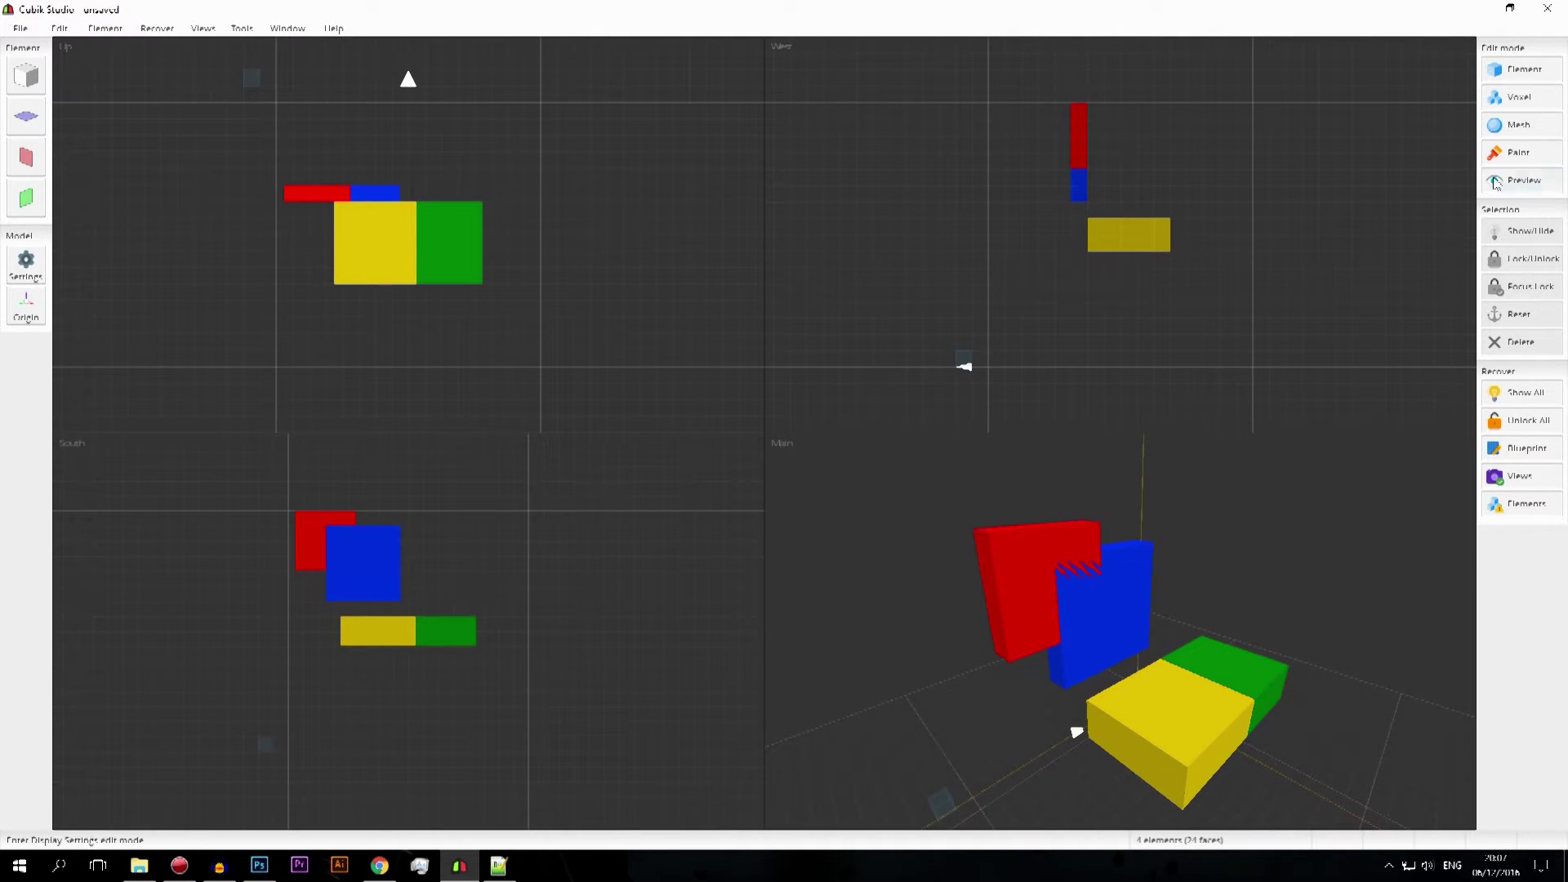
{"action": "left_click", "coordinate": [1519, 100]}
{"action": "left_click", "coordinate": [1340, 100]}
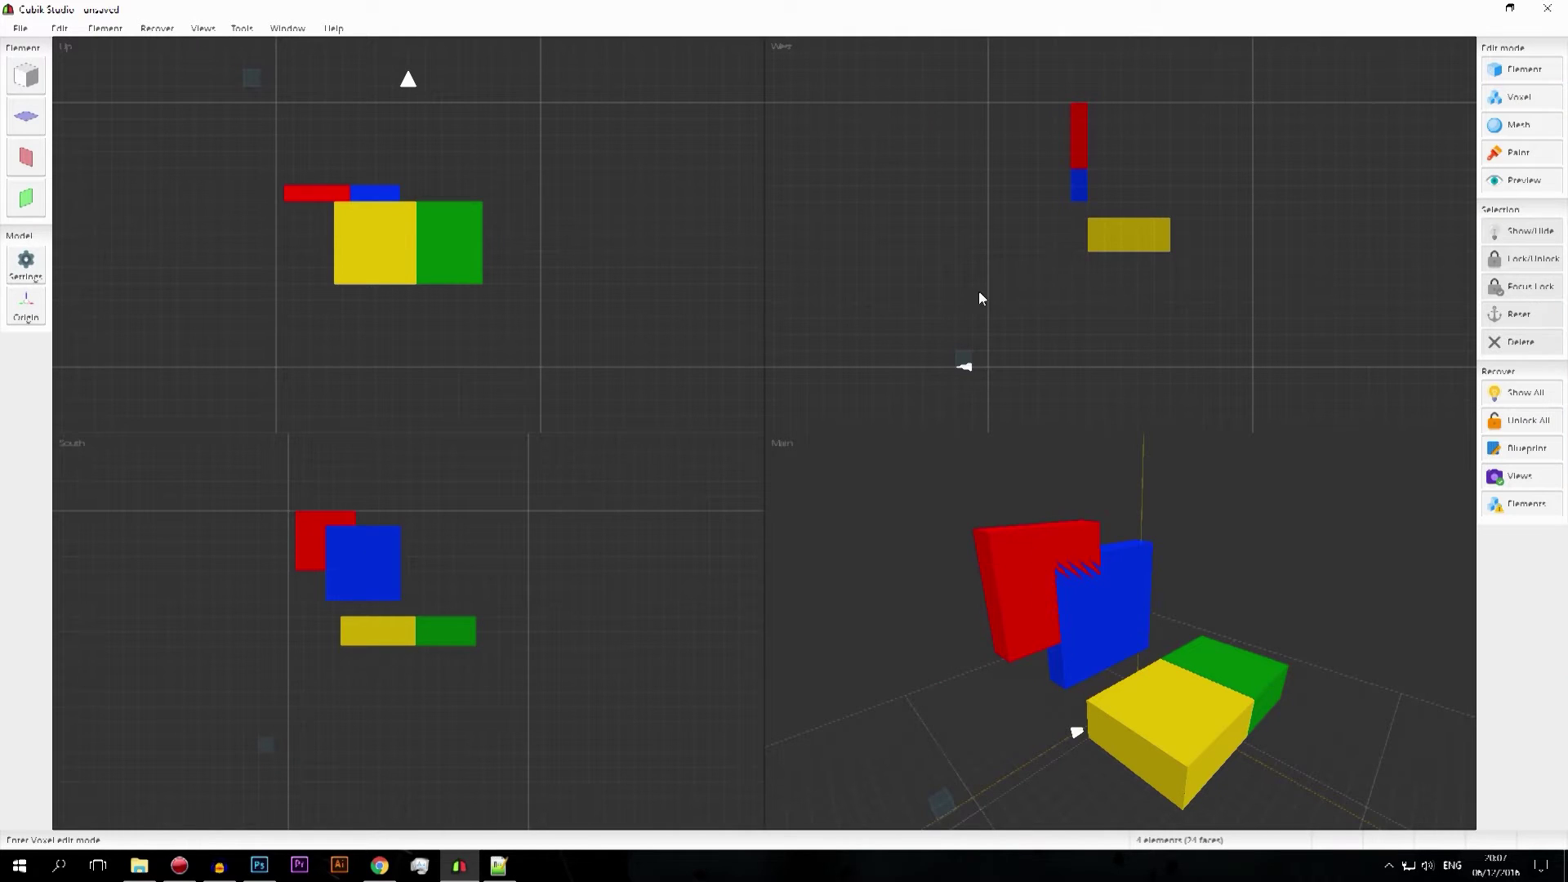
{"action": "left_click", "coordinate": [1510, 120]}
{"action": "left_click", "coordinate": [1351, 131]}
{"action": "left_click", "coordinate": [1519, 124]}
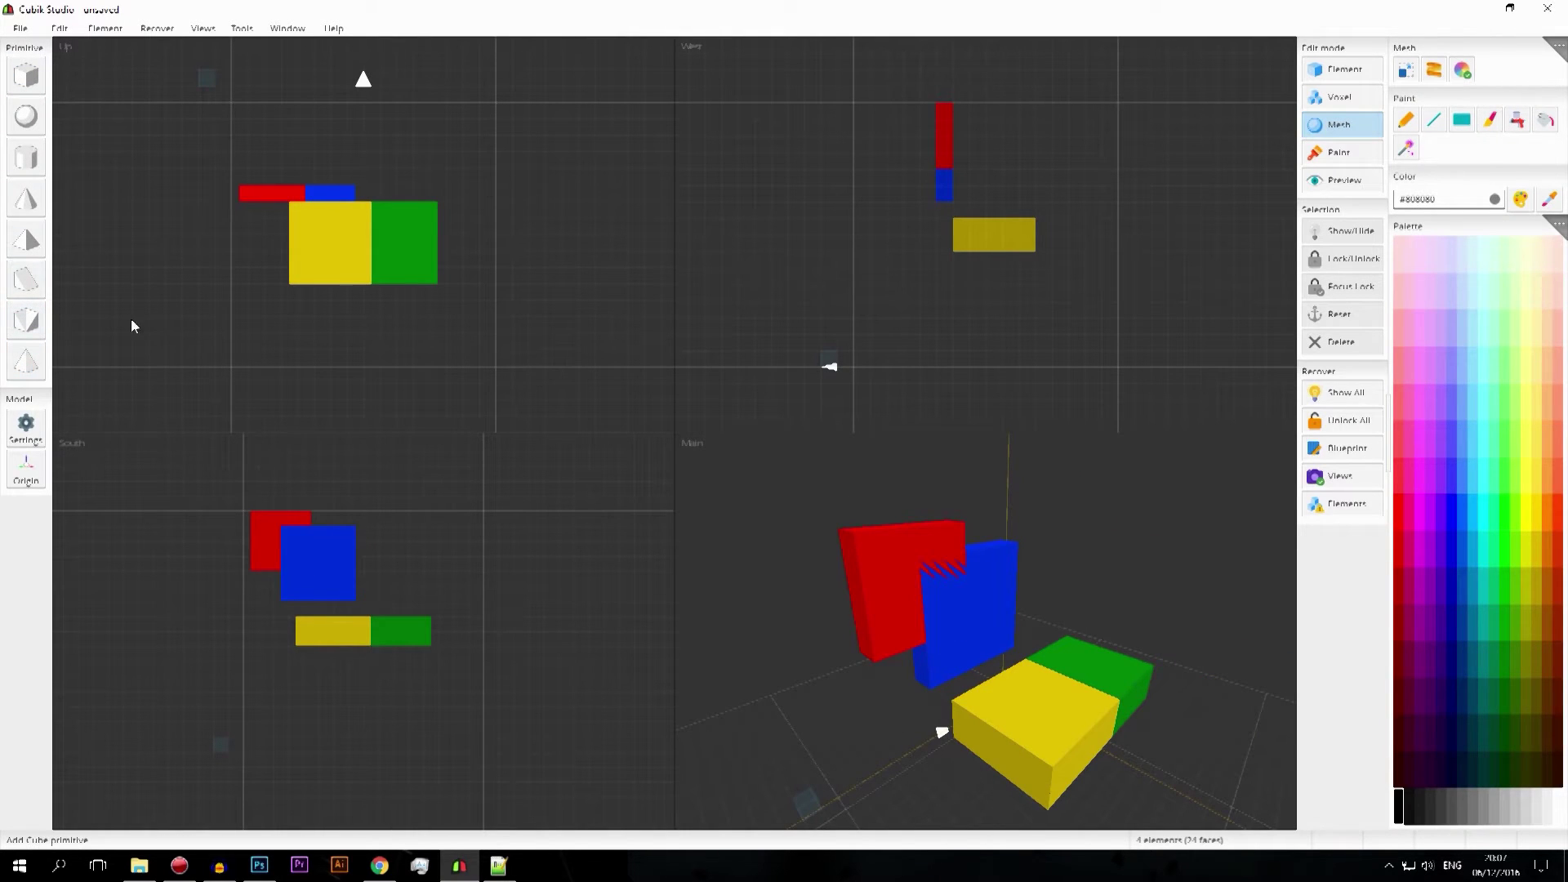
{"action": "left_click", "coordinate": [1339, 126]}
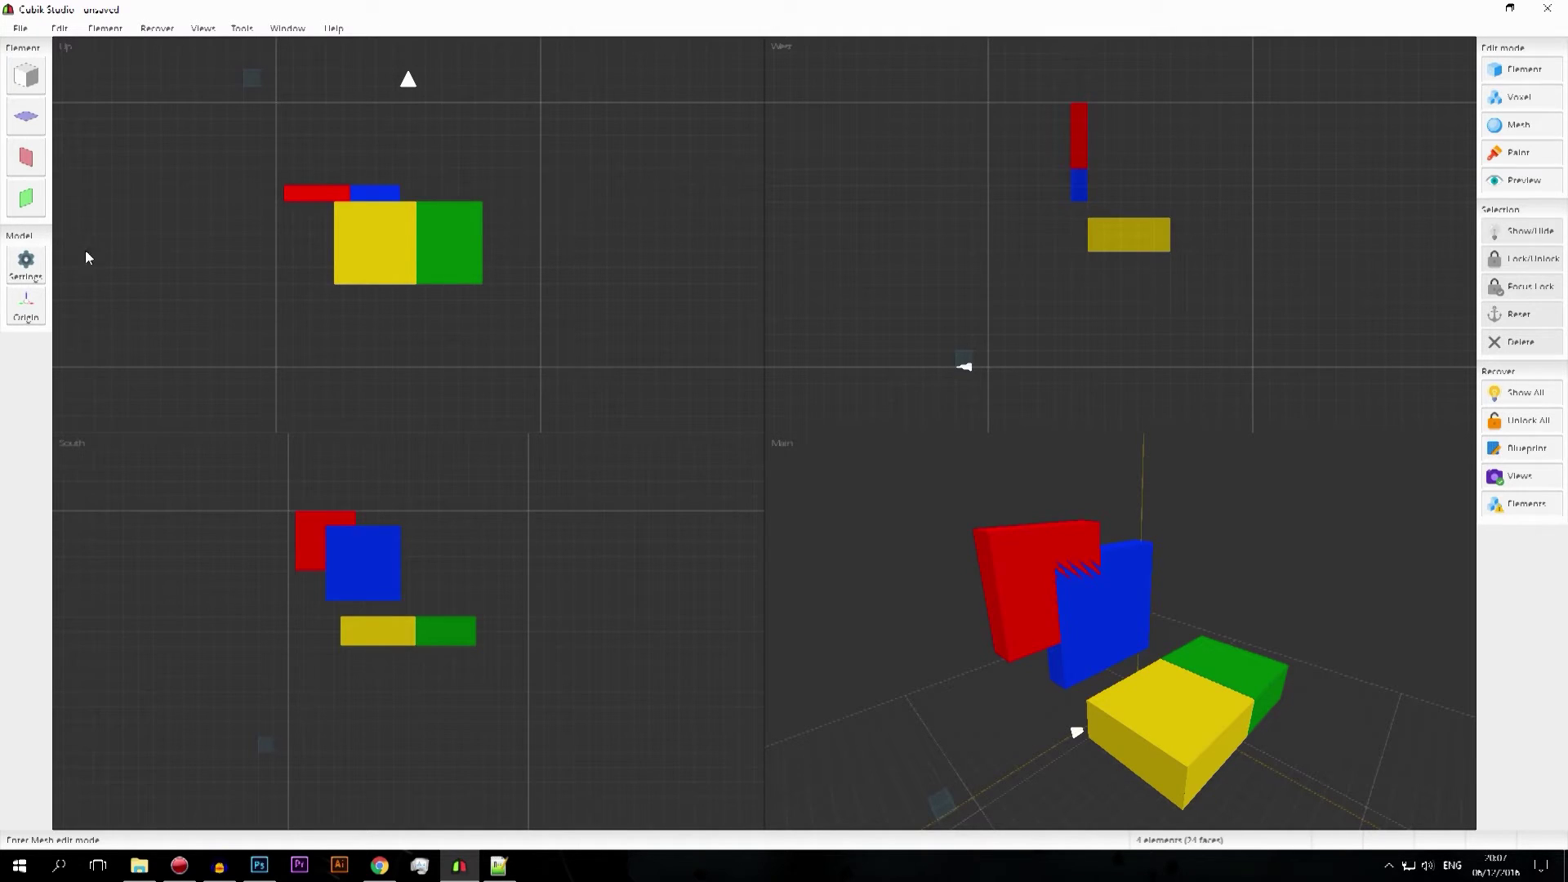
{"action": "left_click", "coordinate": [26, 261]}
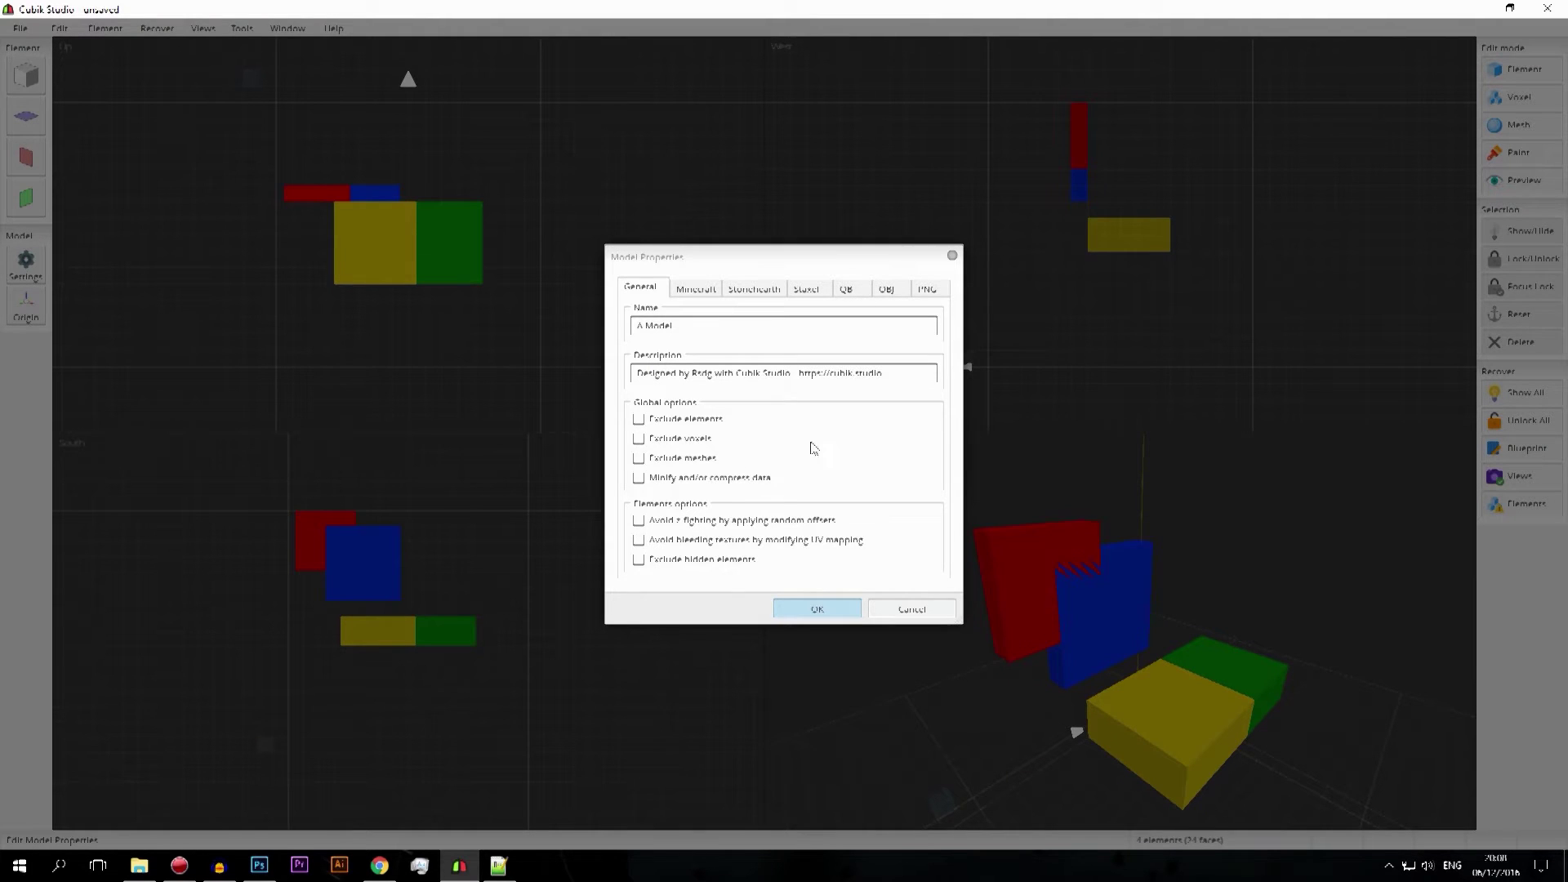
Toggle Exclude meshes and Minify and/or compress data back off, then cancel Model Properties
{"action": "left_click", "coordinate": [651, 461]}
{"action": "left_click", "coordinate": [655, 460]}
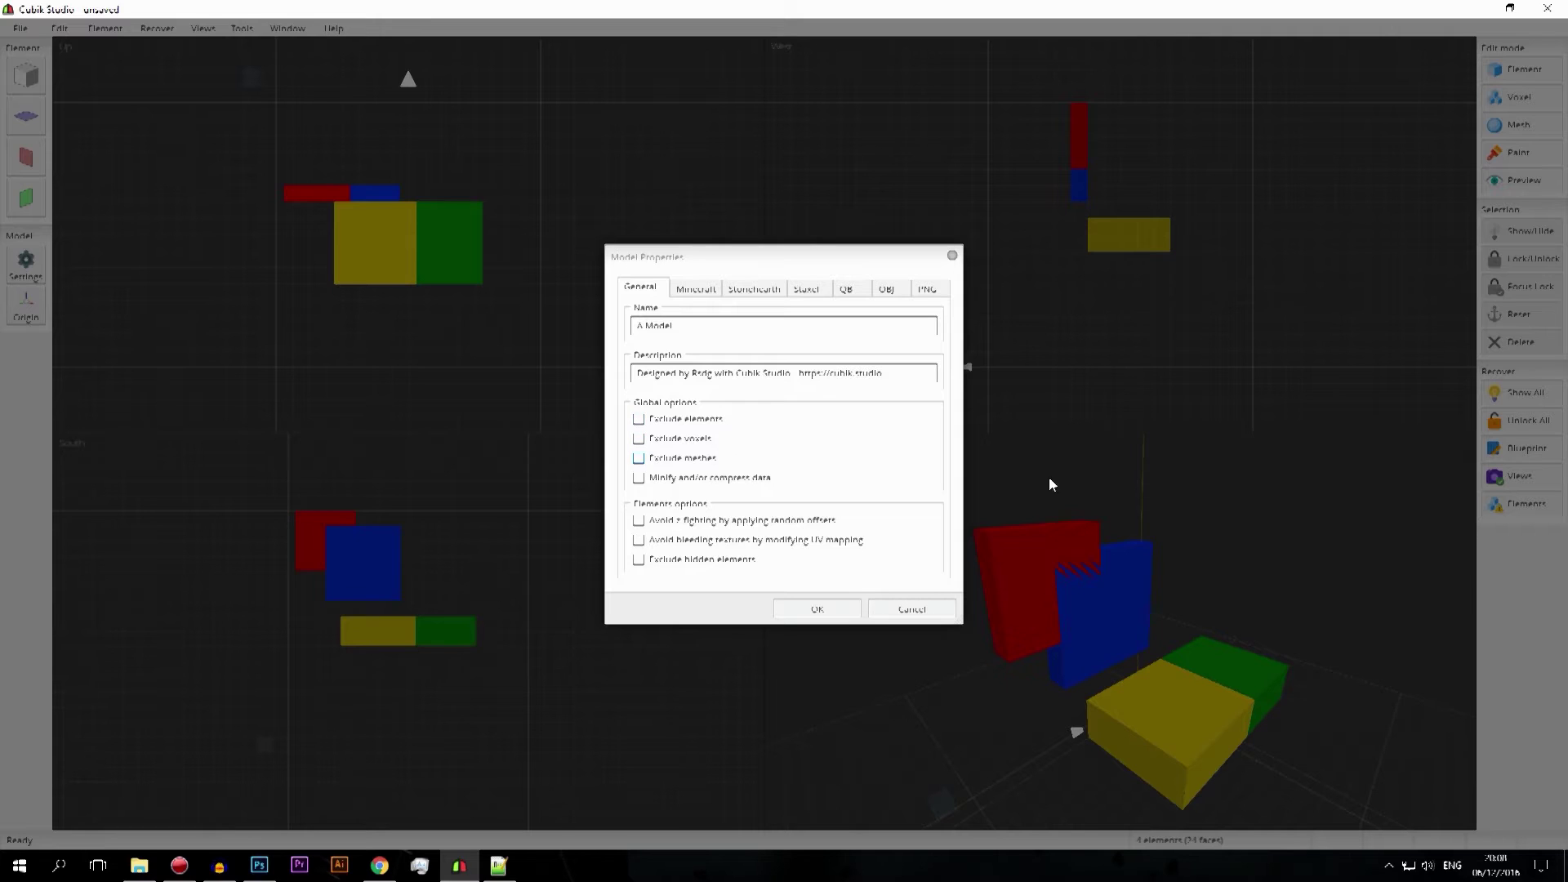
{"action": "left_click", "coordinate": [673, 487]}
{"action": "left_click", "coordinate": [675, 487]}
{"action": "left_click", "coordinate": [712, 475]}
{"action": "left_click", "coordinate": [948, 613]}
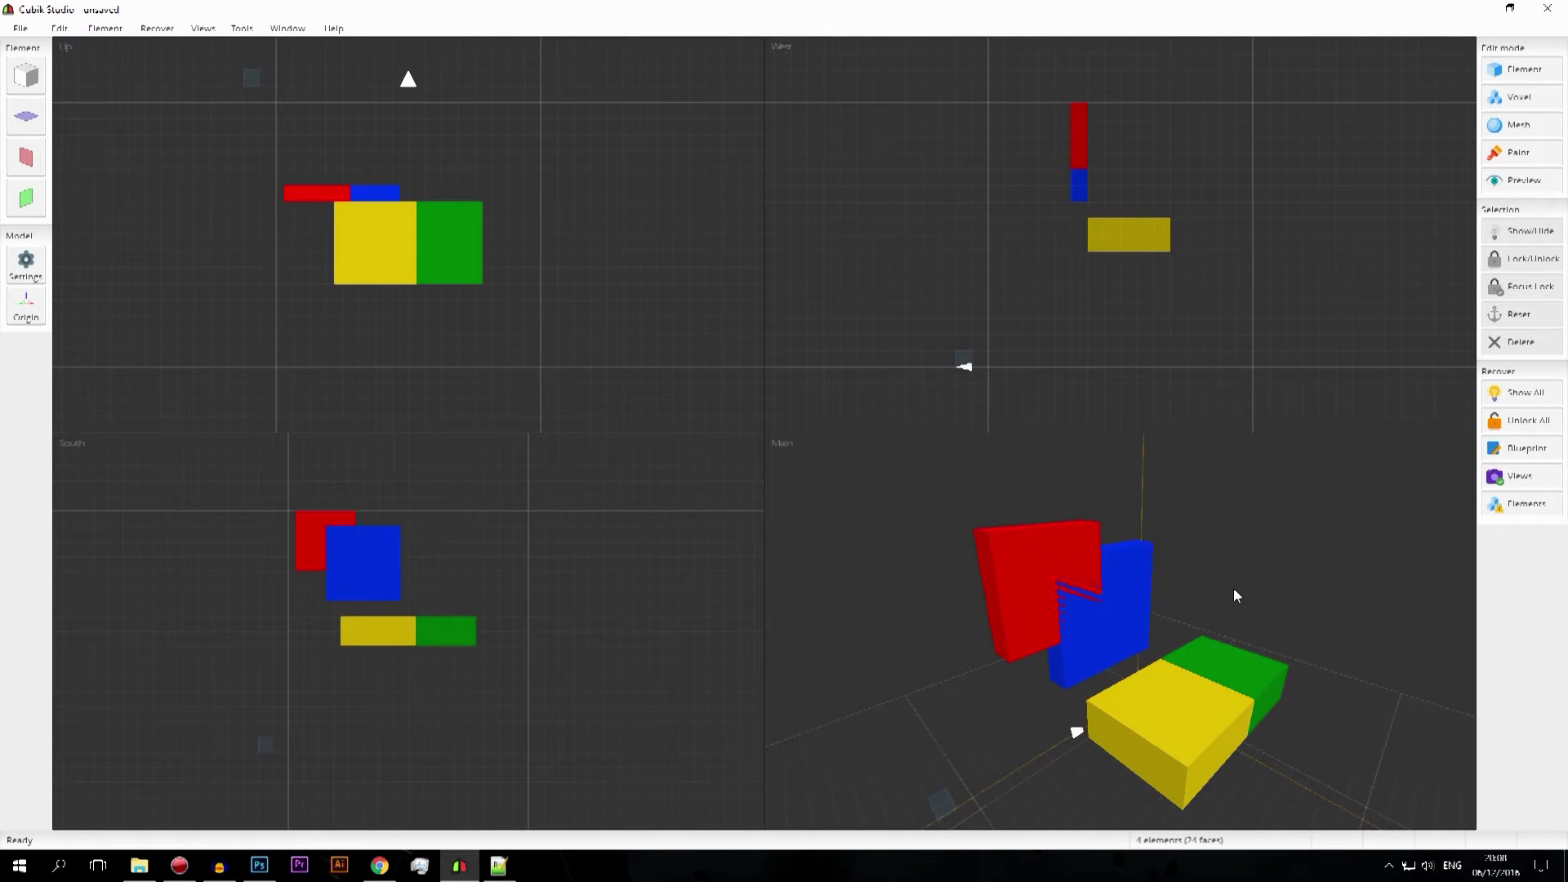
{"action": "mouse_move", "coordinate": [1231, 580]}
{"action": "middle_mouse_down"}
{"action": "mouse_move", "coordinate": [1218, 590]}
{"action": "mouse_move", "coordinate": [1245, 581]}
{"action": "mouse_move", "coordinate": [1221, 573]}
{"action": "mouse_move", "coordinate": [1240, 599]}
{"action": "mouse_move", "coordinate": [1225, 577]}
{"action": "middle_mouse_up"}
{"action": "scroll", "coordinate": [1225, 577], "scroll_direction": "up", "scroll_amount": 5}
{"action": "middle_click_drag", "start_coordinate": [1246, 519], "coordinate": [1252, 522]}
{"action": "mouse_move", "coordinate": [1255, 531]}
{"action": "right_mouse_down"}
{"action": "mouse_move", "coordinate": [1240, 531]}
{"action": "mouse_move", "coordinate": [1256, 535]}
{"action": "right_mouse_up"}
{"action": "left_click", "coordinate": [1088, 576]}
{"action": "left_click", "coordinate": [1218, 564]}
{"action": "mouse_move", "coordinate": [1237, 560]}
{"action": "right_mouse_down"}
{"action": "mouse_move", "coordinate": [1274, 557]}
{"action": "mouse_move", "coordinate": [1239, 554]}
{"action": "right_mouse_up"}
{"action": "left_click", "coordinate": [1077, 581]}
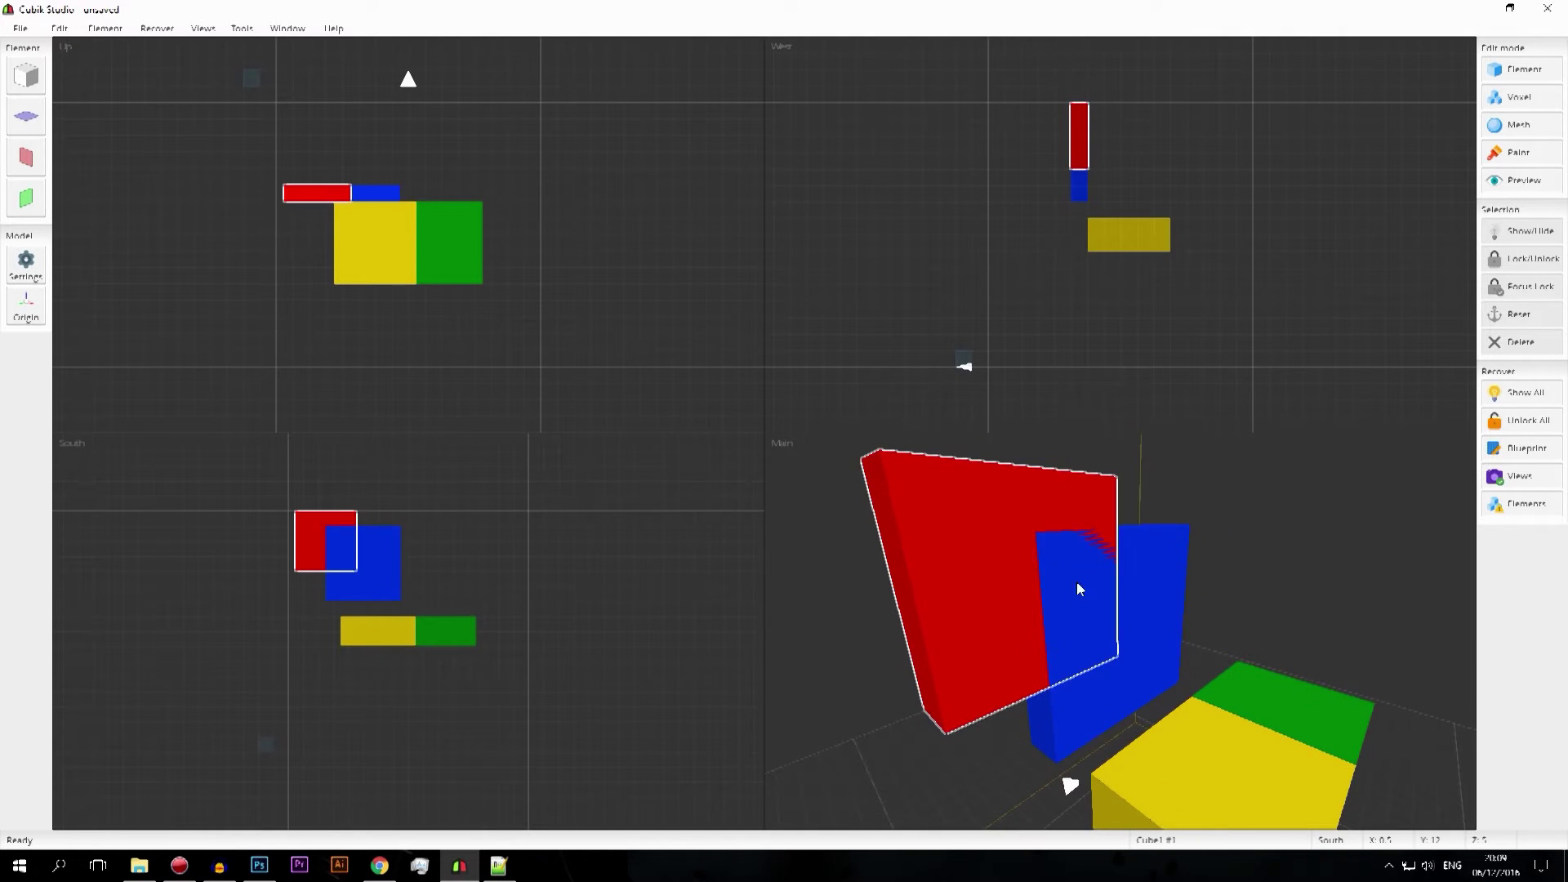
{"action": "left_click", "coordinate": [1065, 572]}
{"action": "left_click", "coordinate": [1236, 507]}
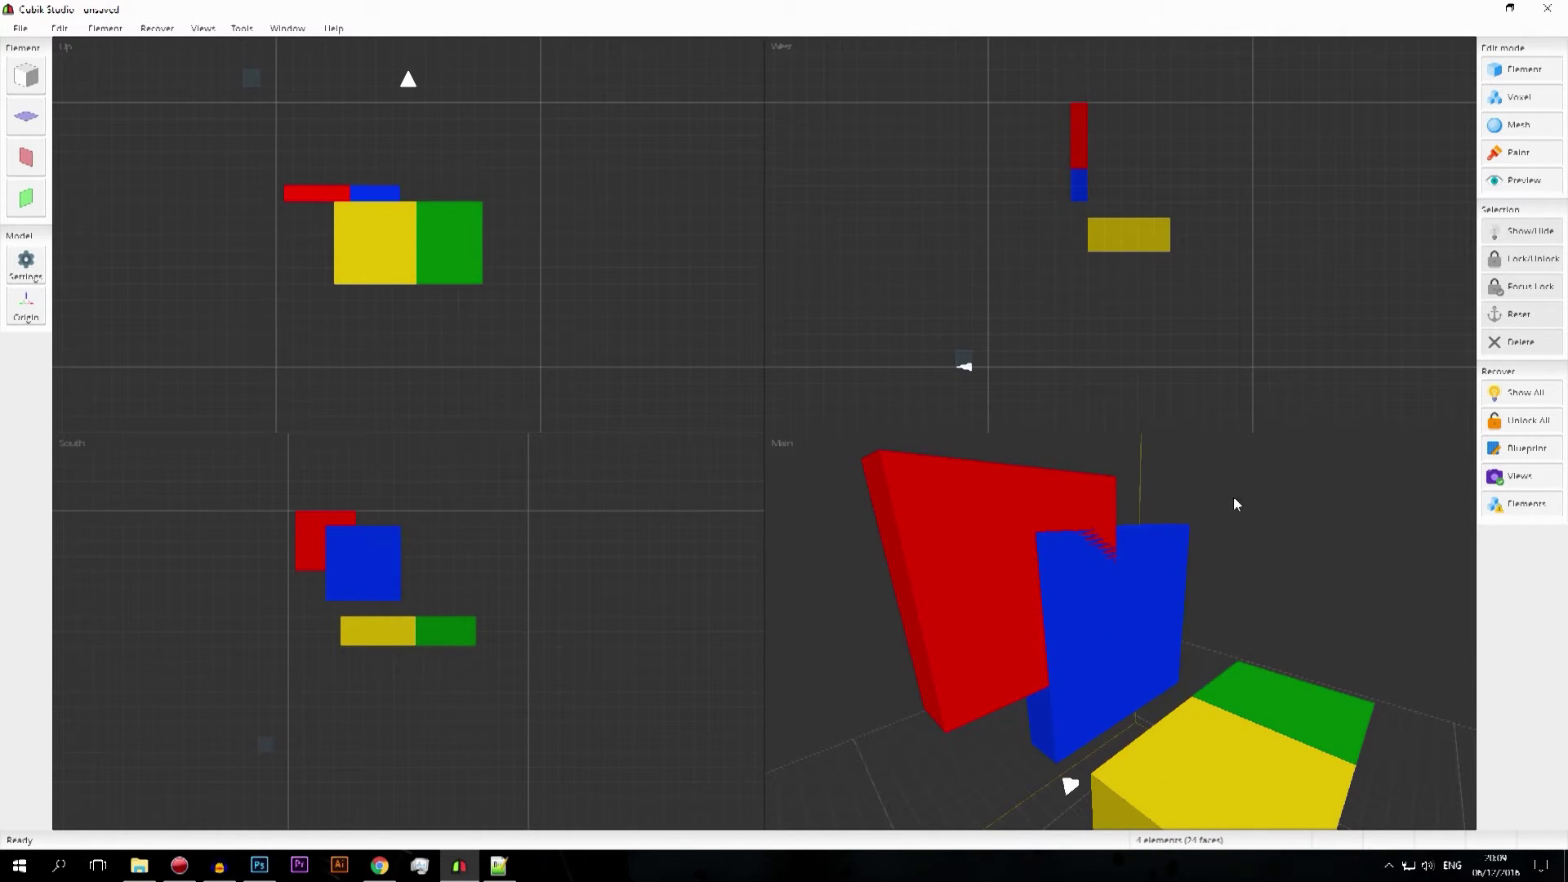
{"action": "right_click_drag", "start_coordinate": [1279, 503], "coordinate": [1195, 534]}
{"action": "left_click", "coordinate": [1029, 548]}
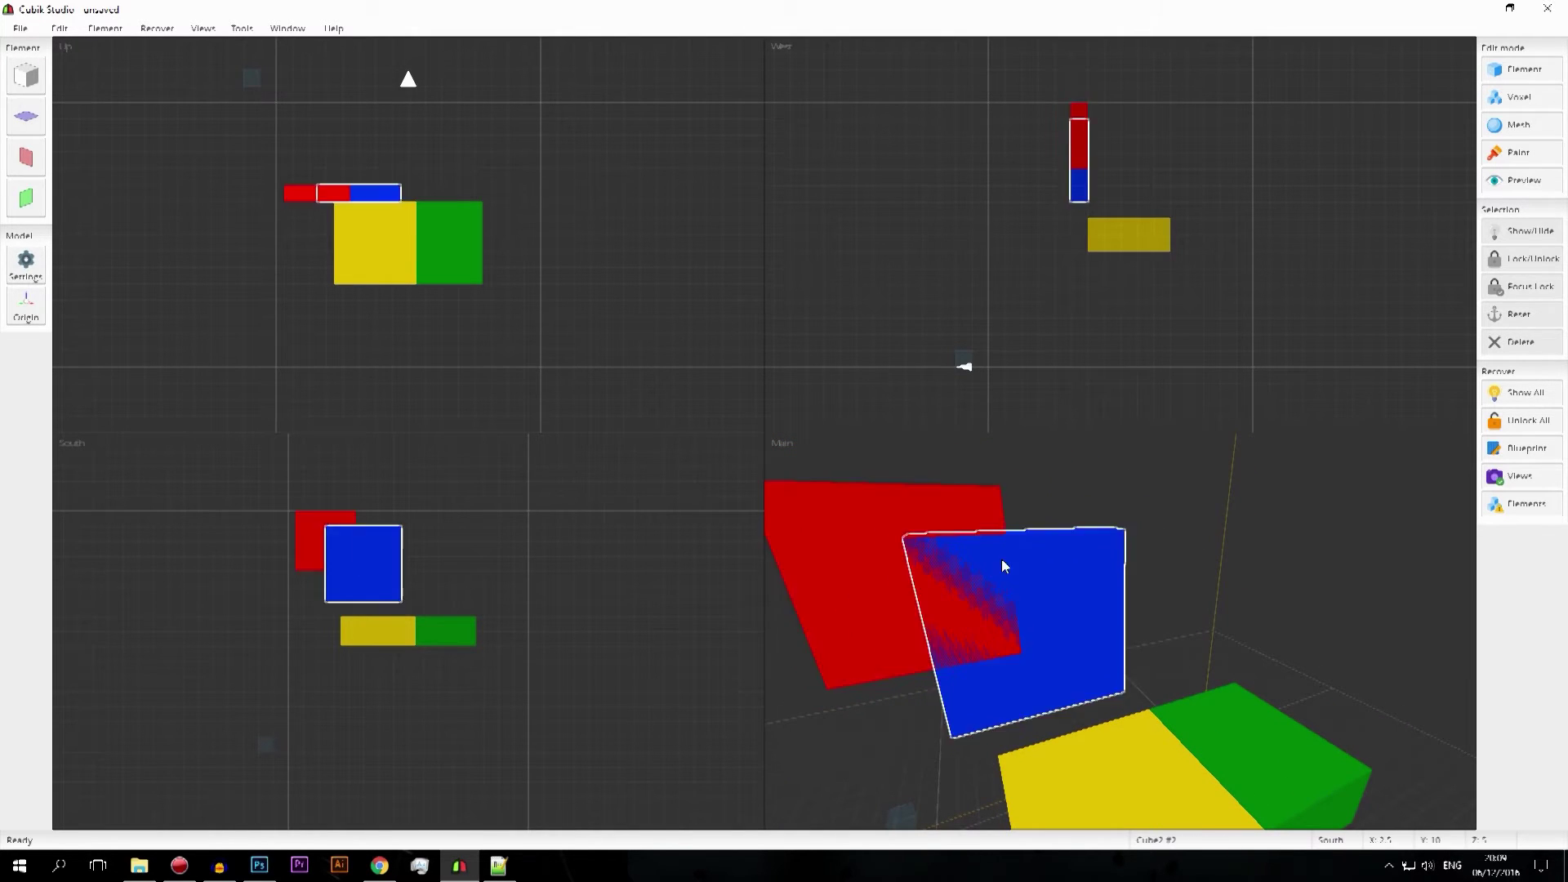
{"action": "left_click", "coordinate": [1058, 554]}
{"action": "left_click", "coordinate": [1078, 188]}
{"action": "left_click", "coordinate": [1082, 196]}
{"action": "left_click_drag", "start_coordinate": [1083, 198], "coordinate": [1085, 198]}
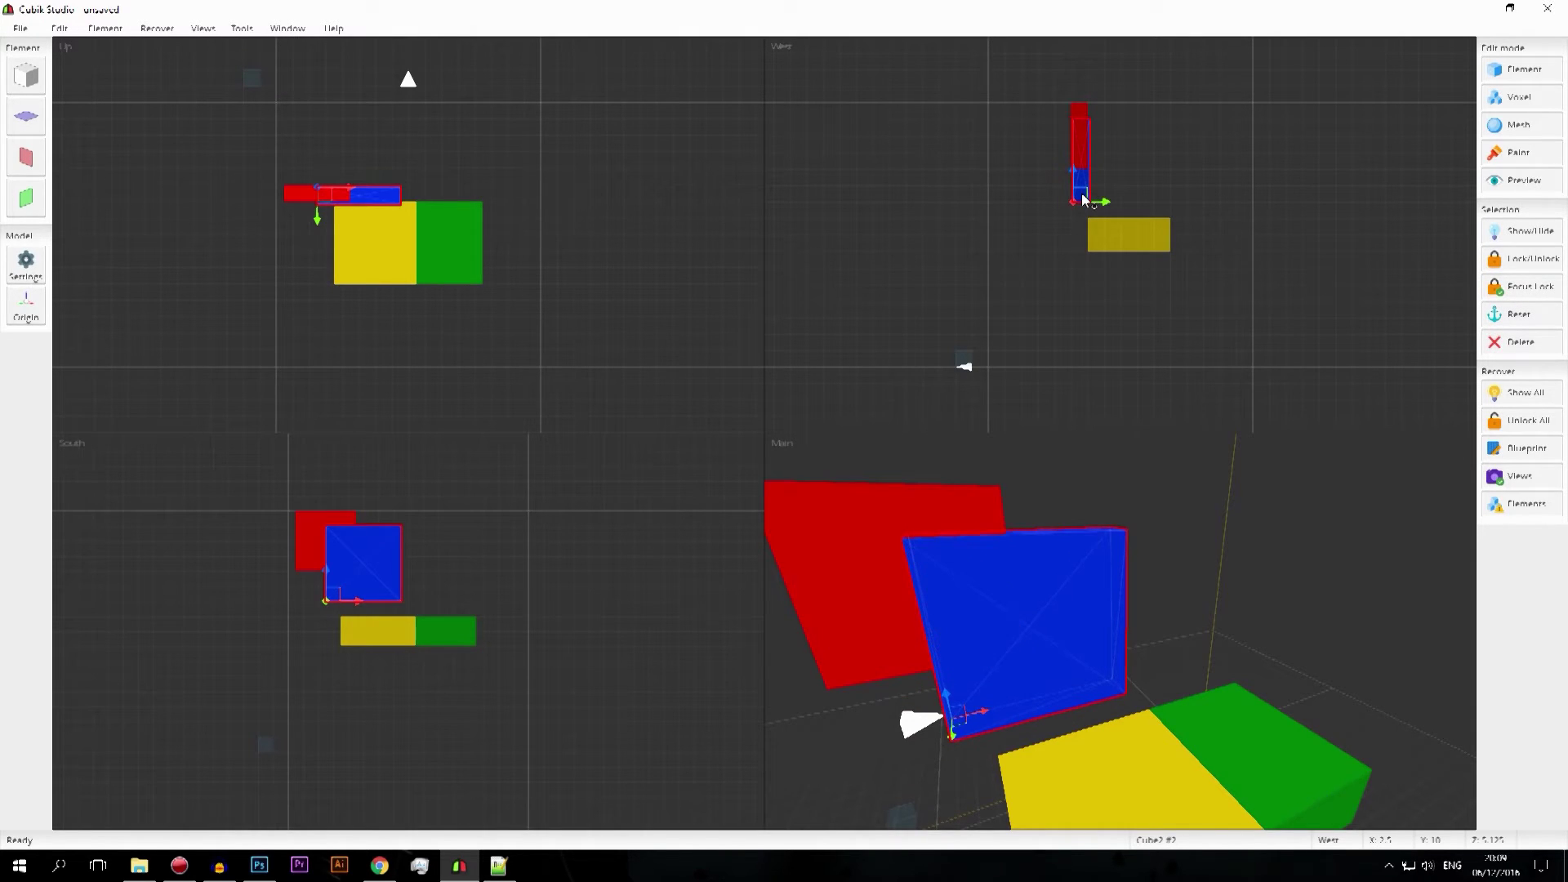
{"action": "left_click", "coordinate": [1192, 571]}
{"action": "middle_click_drag", "start_coordinate": [1199, 609], "coordinate": [1232, 618]}
{"action": "left_click", "coordinate": [1078, 189]}
{"action": "key", "text": "Left"}
{"action": "left_click", "coordinate": [1114, 369]}
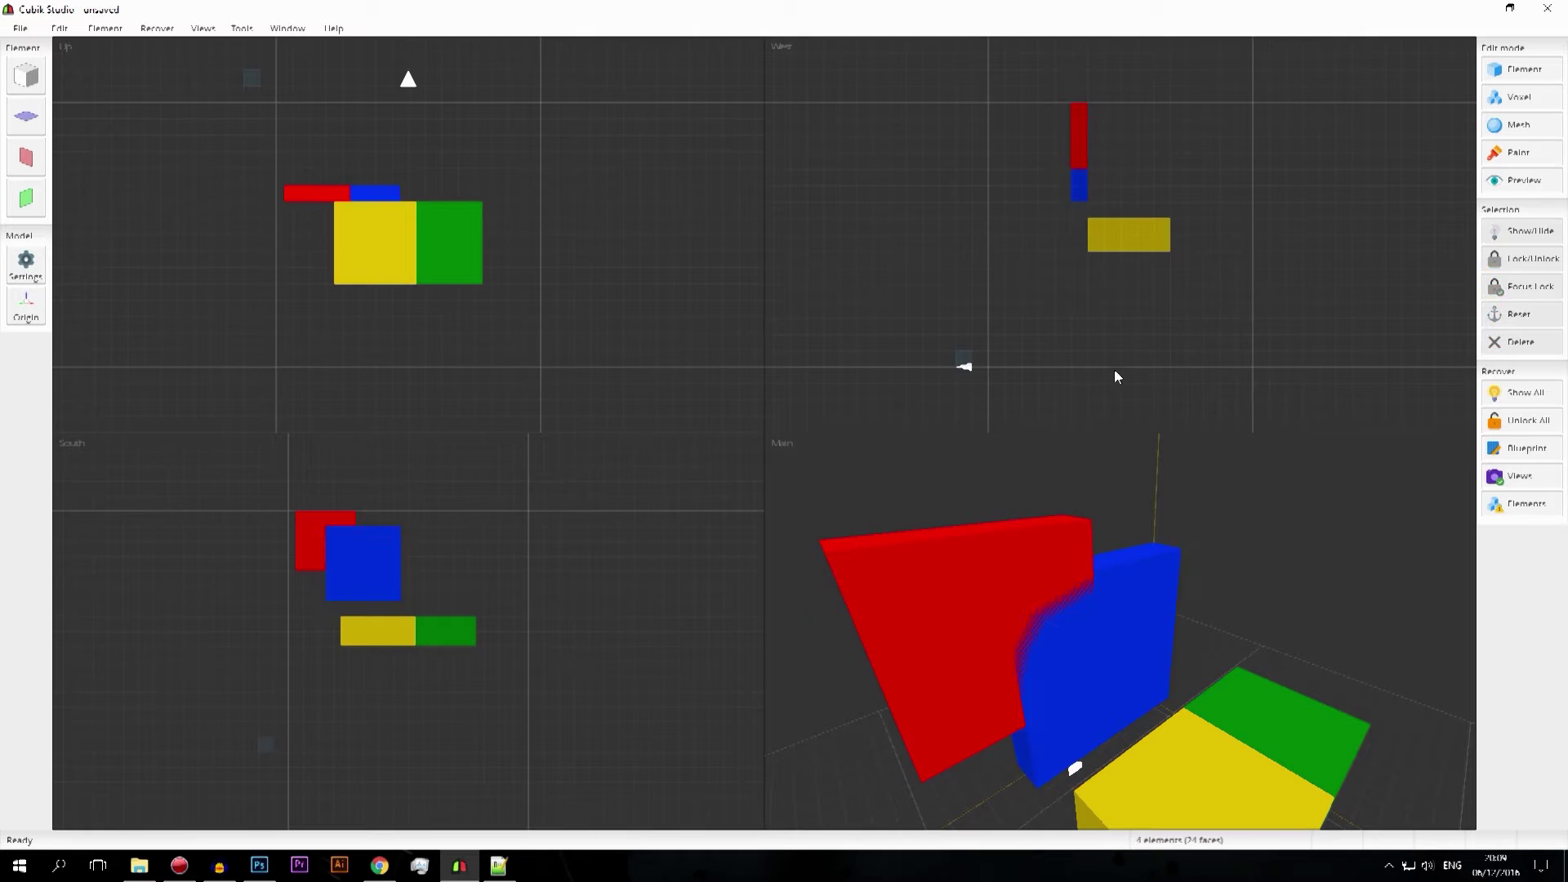
Open Model Properties from the Settings button under Model, showing the 'A Model' General tab
{"action": "left_click", "coordinate": [26, 263]}
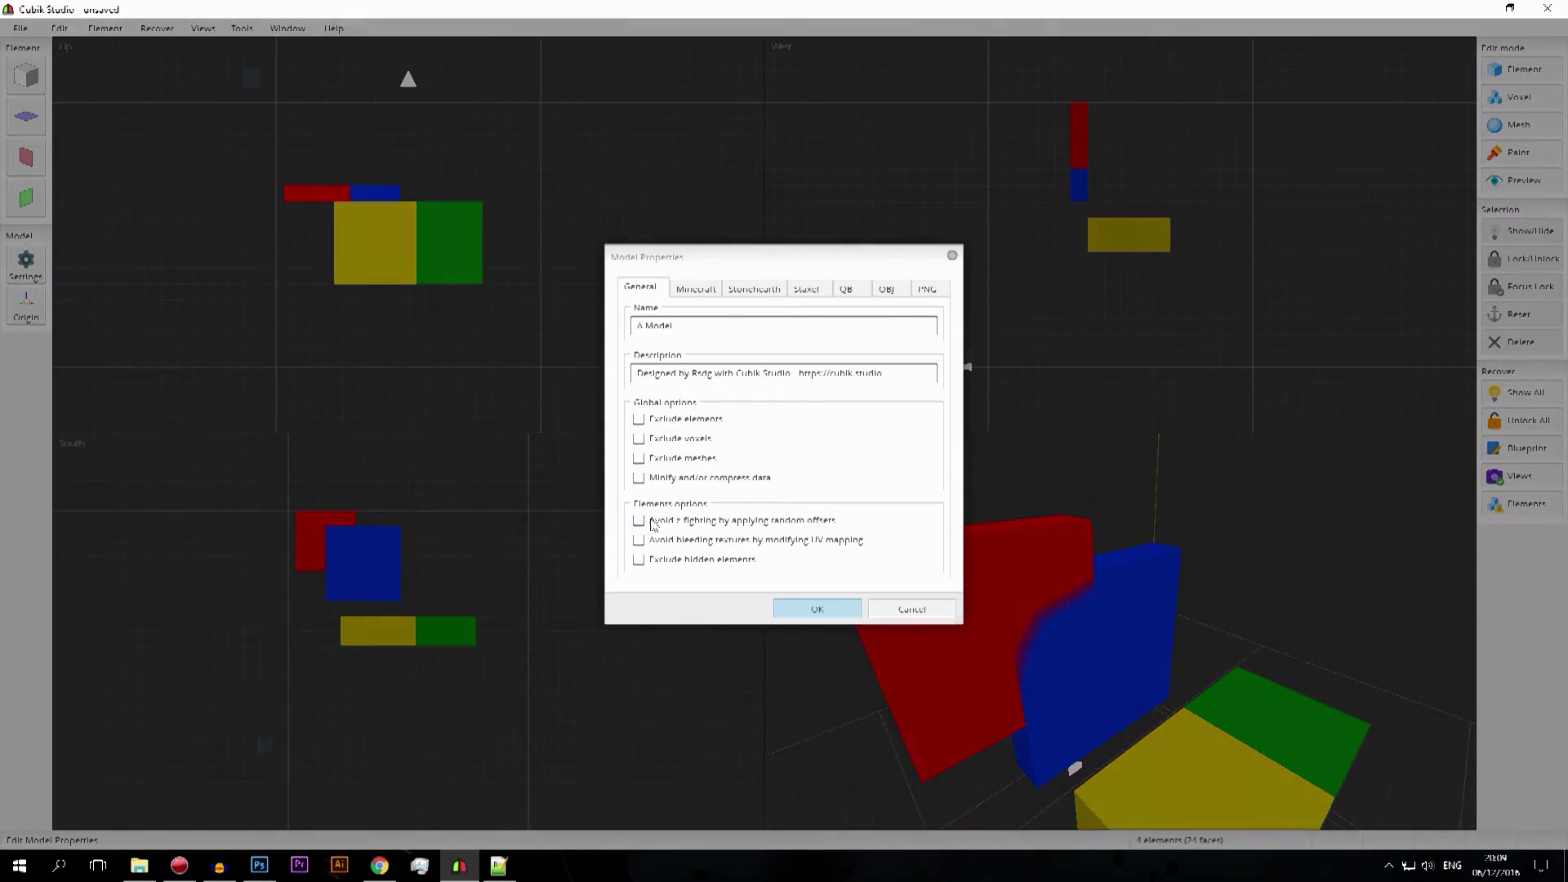